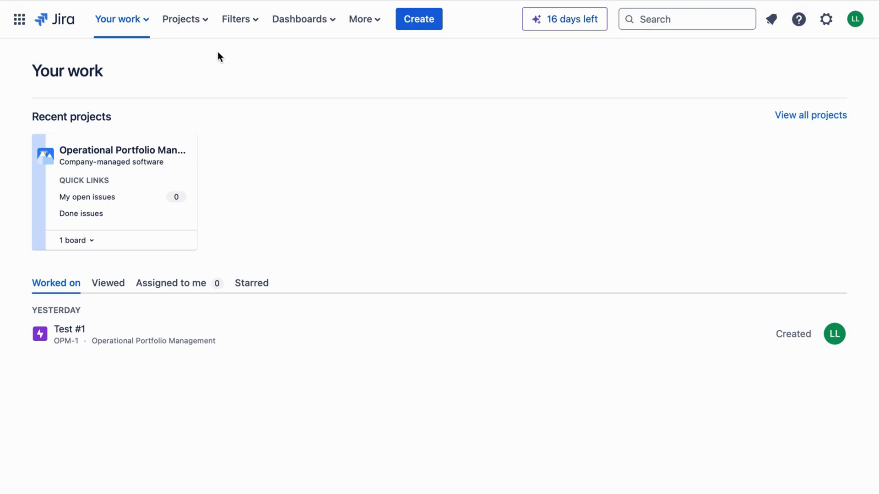
Open the Operational Portfolio Management (OPM) project.
left_click(205, 28)
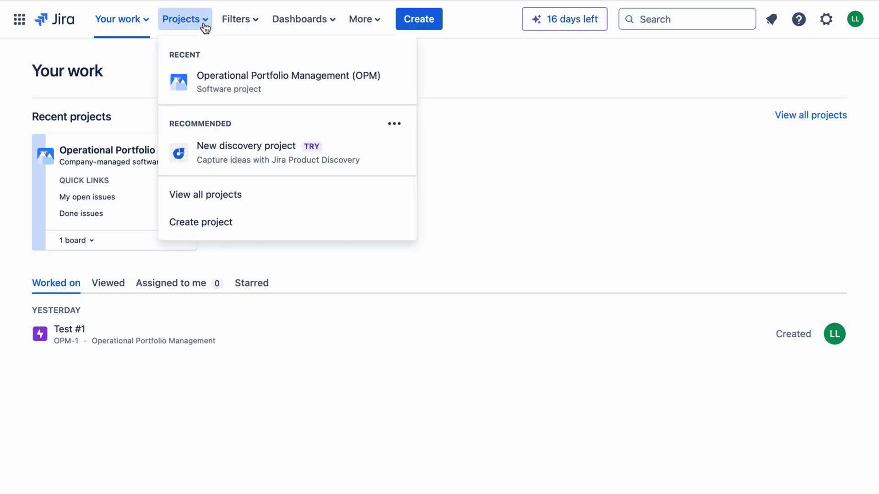
left_click(211, 87)
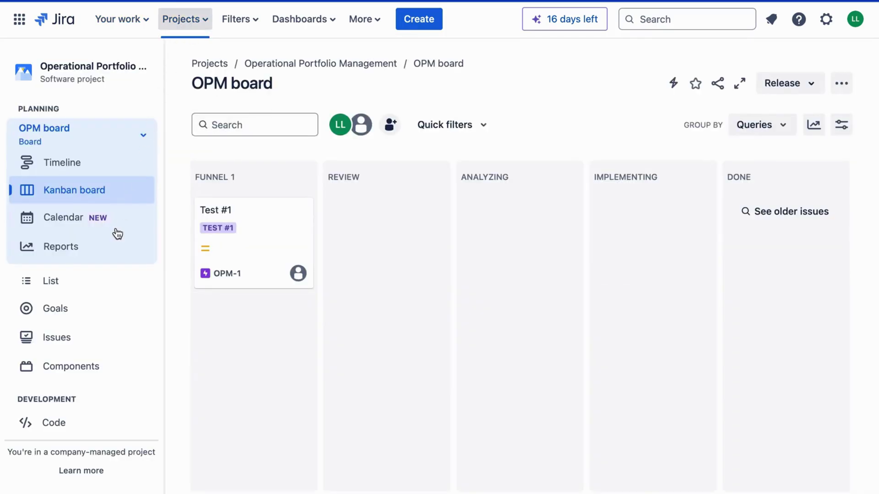
scroll(118, 234, "down", 3)
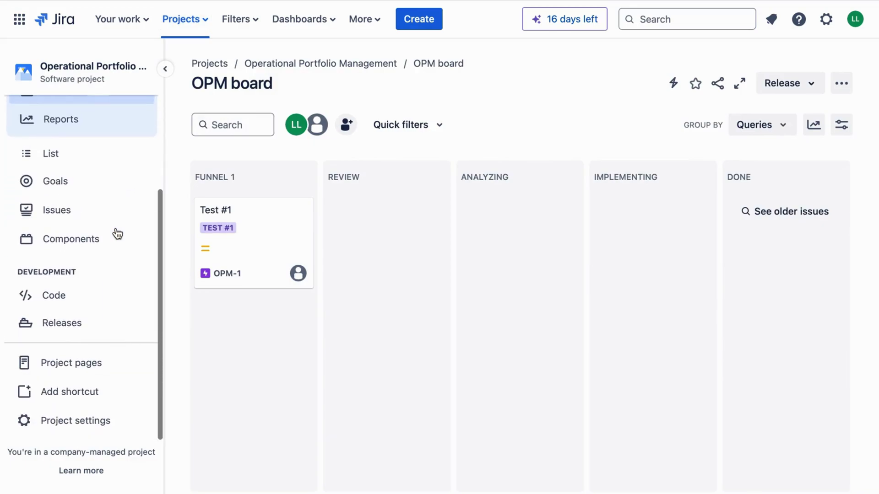
scroll(117, 234, "up", 3)
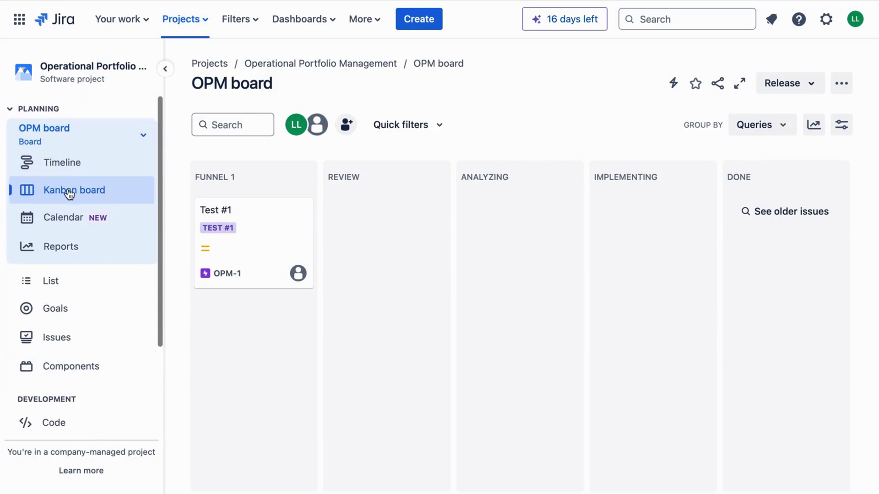
left_click(165, 69)
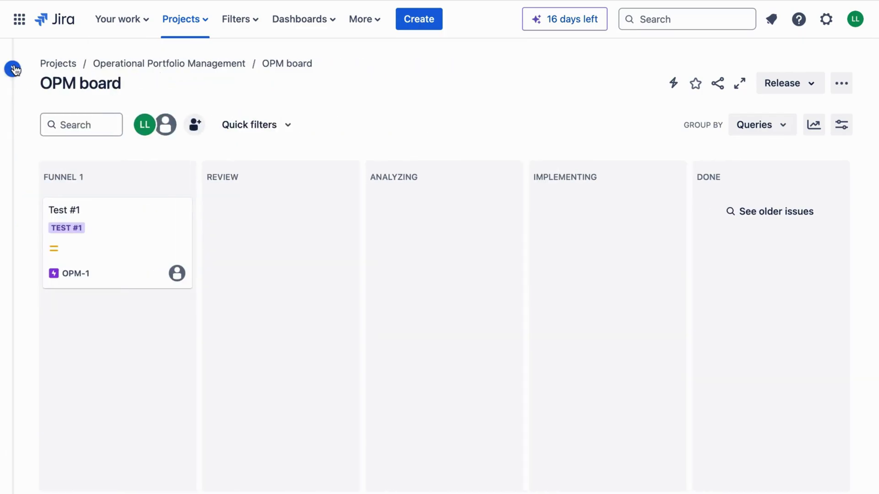
left_click(16, 69)
Open the project's workflow settings and start editing the Software Simplified Workflow for Project OPM (1).
scroll(98, 221, "down", 3)
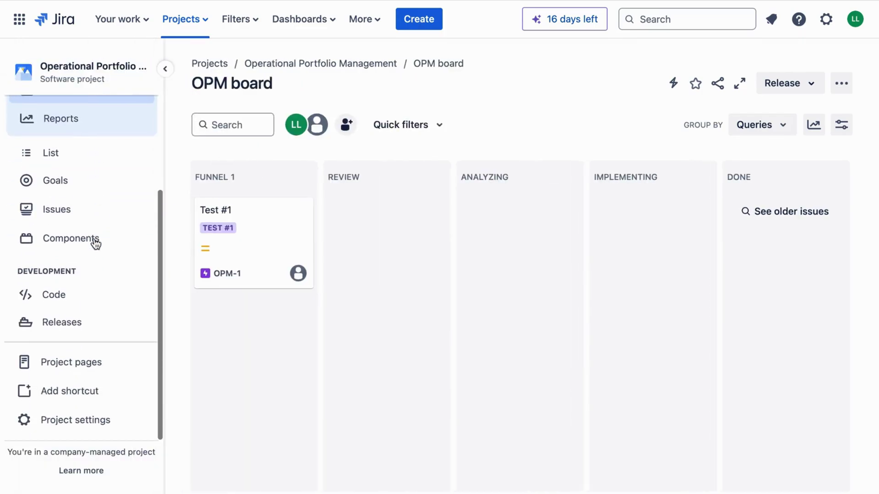
left_click(85, 419)
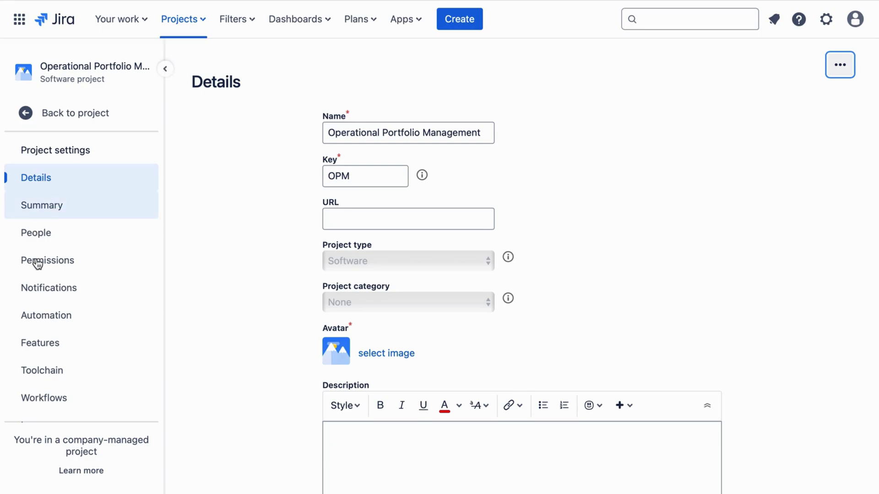
left_click(34, 398)
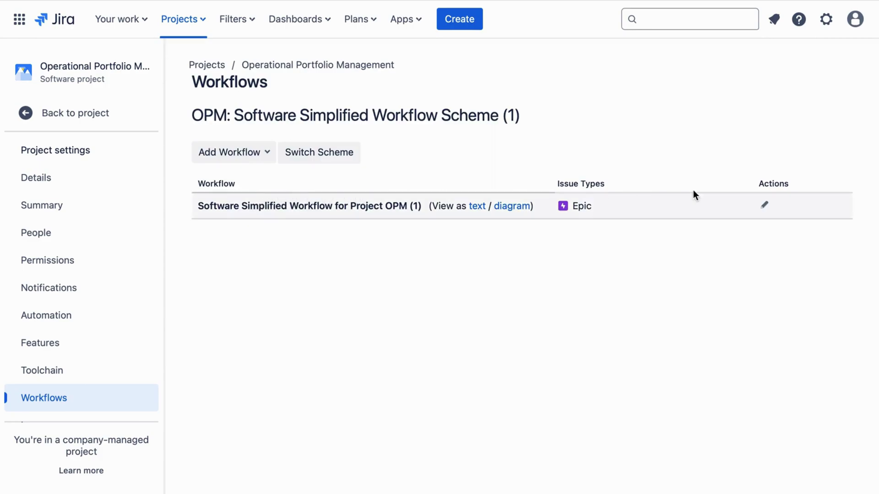
left_click(763, 205)
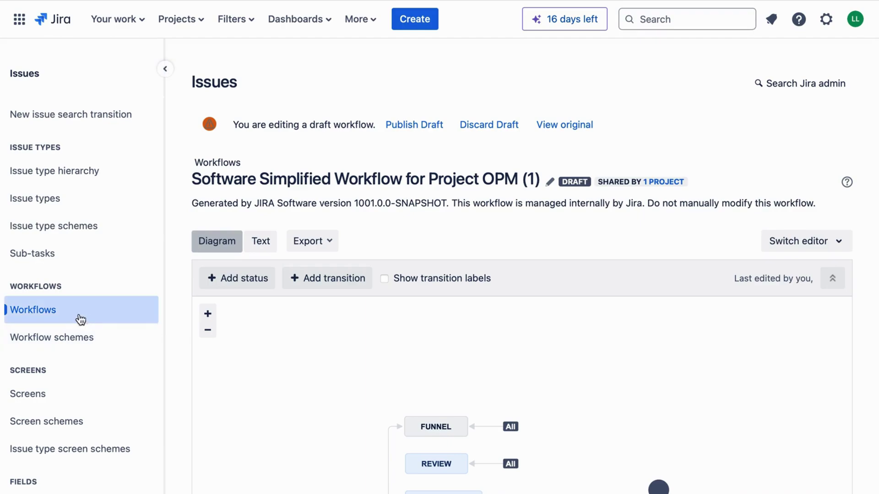
Create a new workflow named "Custome Epic Workflow" from the list of all workflows.
left_click(35, 309)
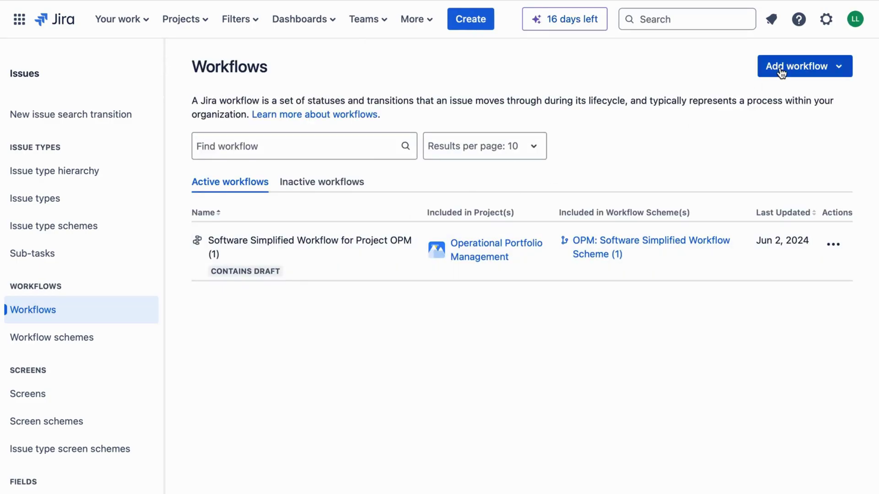
left_click(781, 71)
left_click(751, 109)
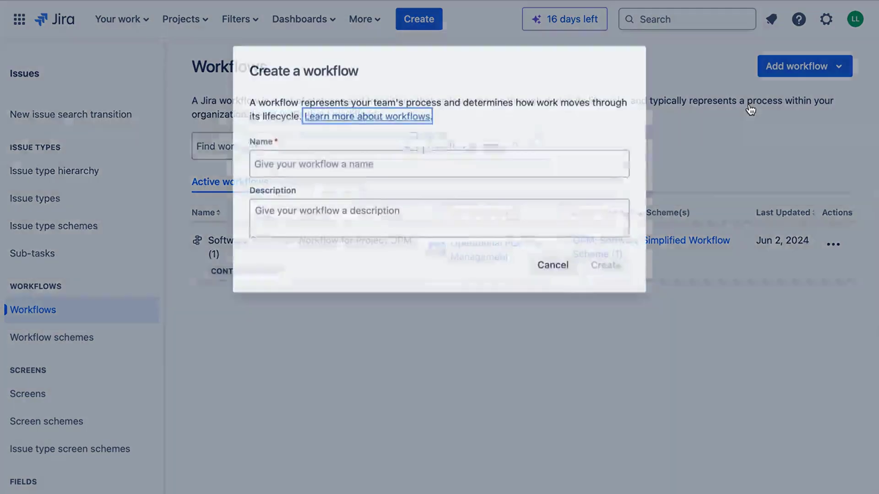
left_click(508, 164)
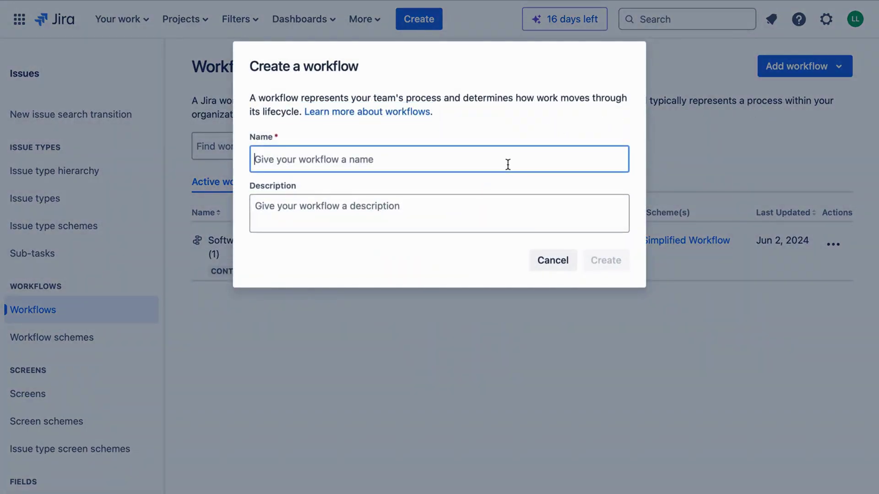
type("Custome Epic Workflow")
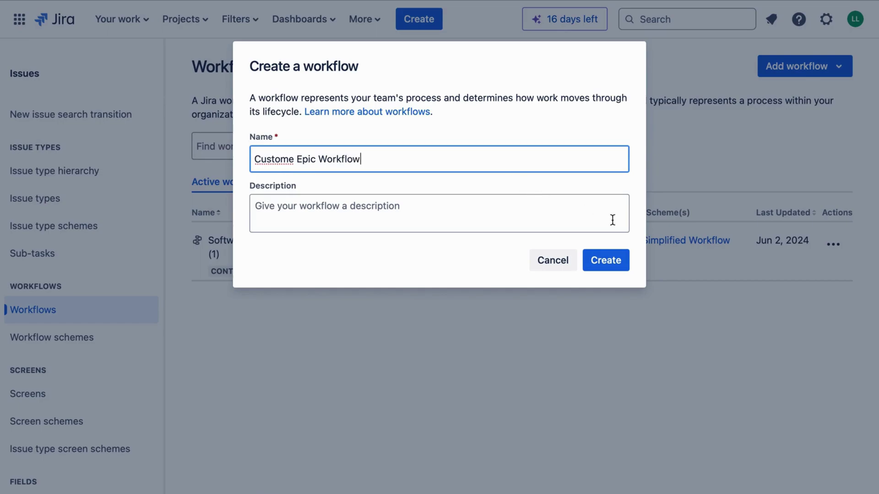
left_click(612, 261)
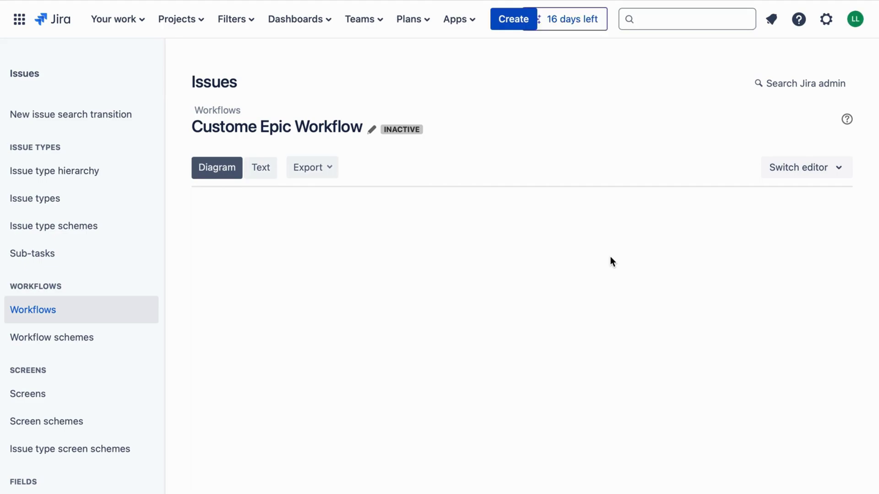
Move the Open status in the workflow diagram so it sits straight below the start node.
left_click_drag(582, 345, 562, 265)
left_click(498, 394)
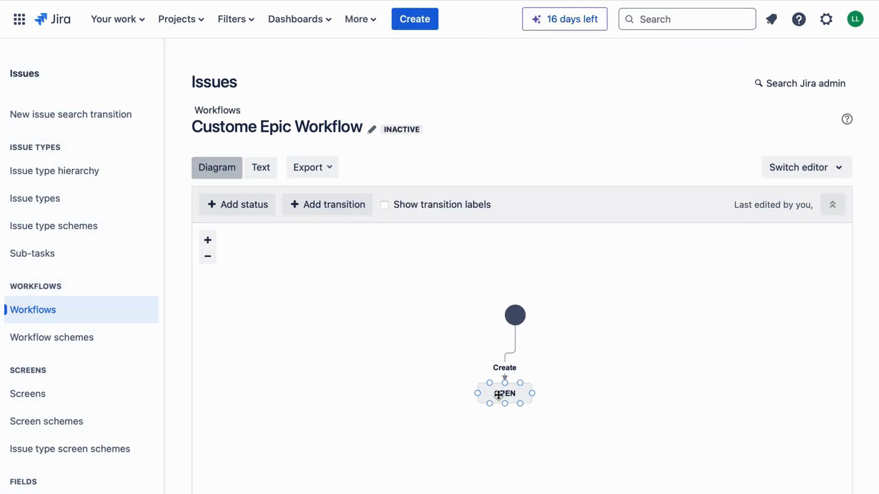
left_click_drag(498, 394, 513, 378)
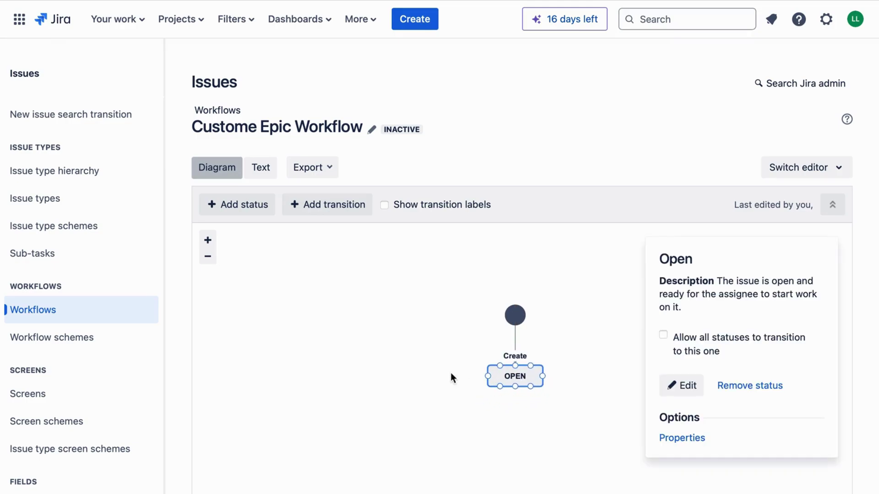
left_click(392, 349)
Add the existing Analyzing status to the workflow and place it below the Open status.
left_click(245, 208)
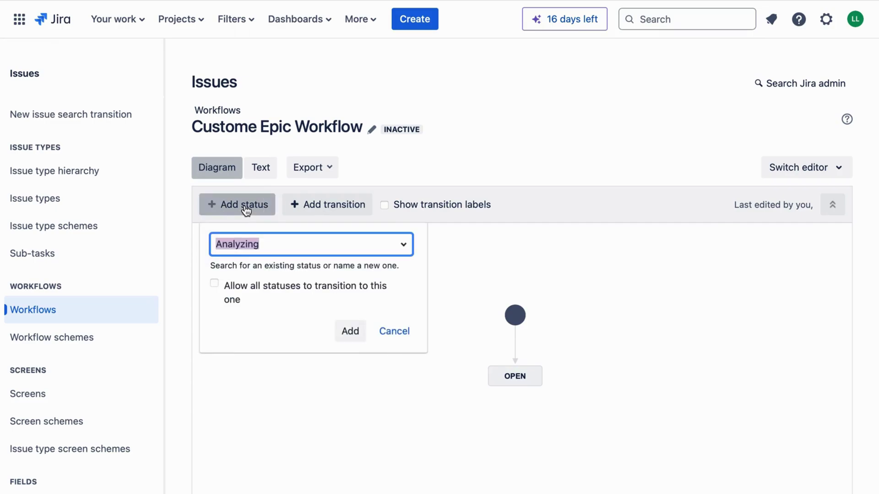
left_click(350, 330)
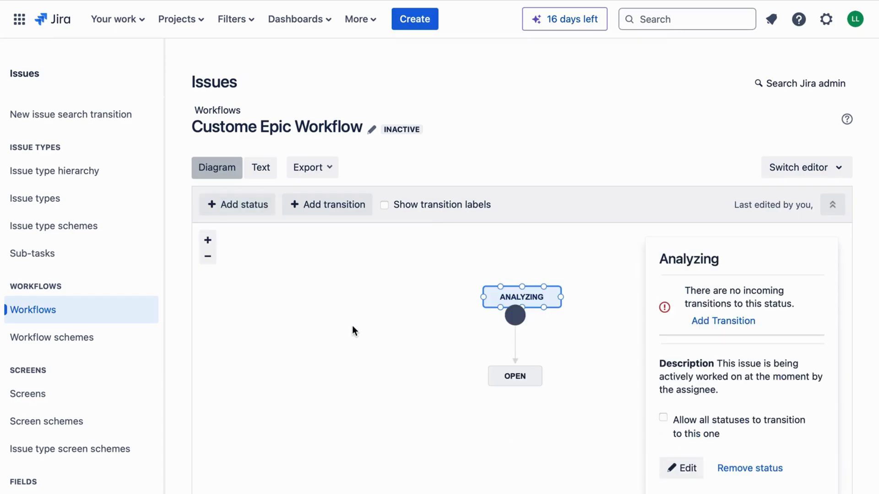
left_click_drag(508, 297, 505, 433)
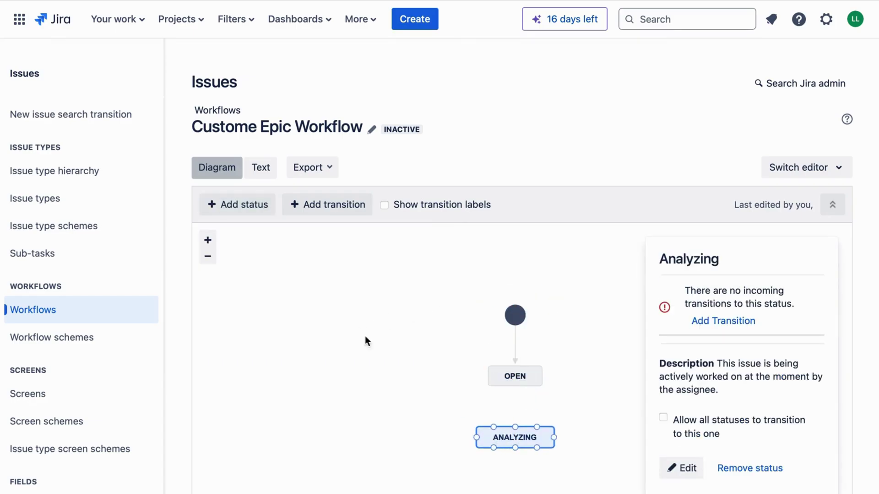
Add the existing Funnel status to the workflow and place it between Open and Analyzing.
left_click(245, 215)
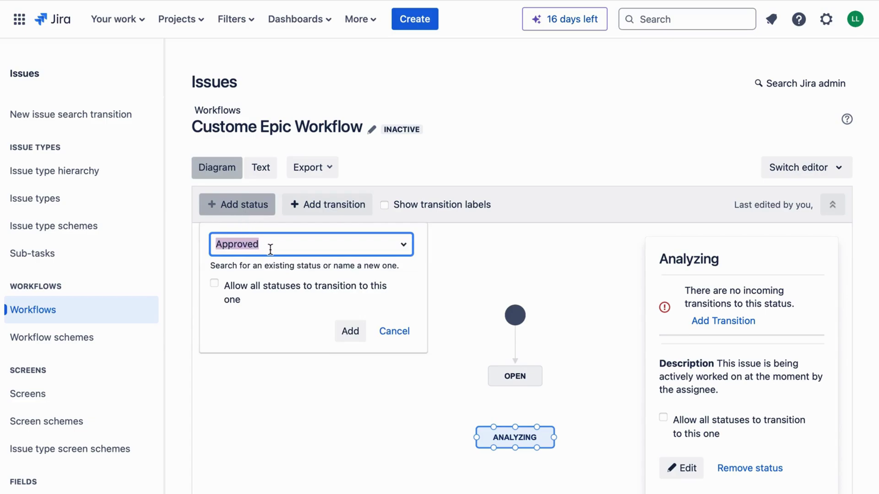
type("Funne")
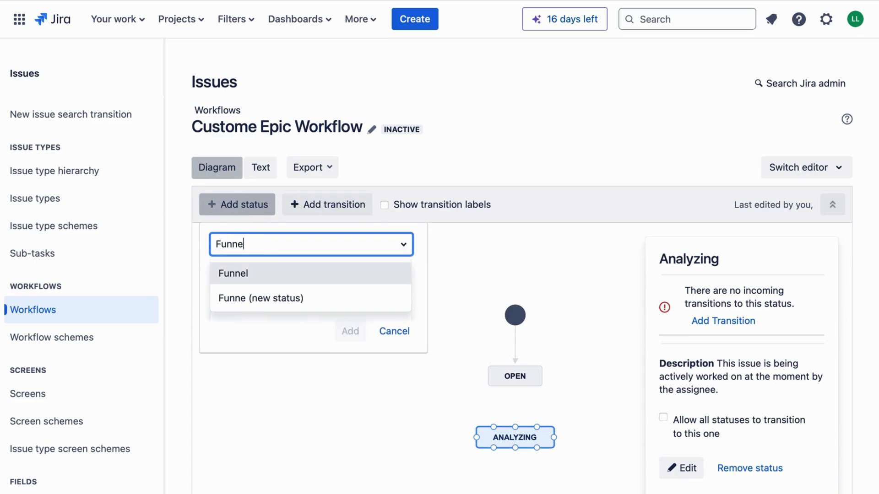
left_click(268, 273)
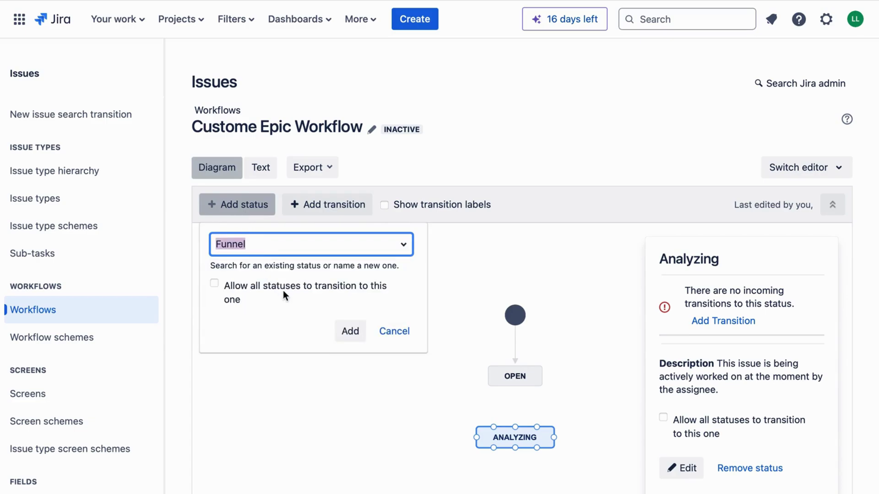
left_click(348, 333)
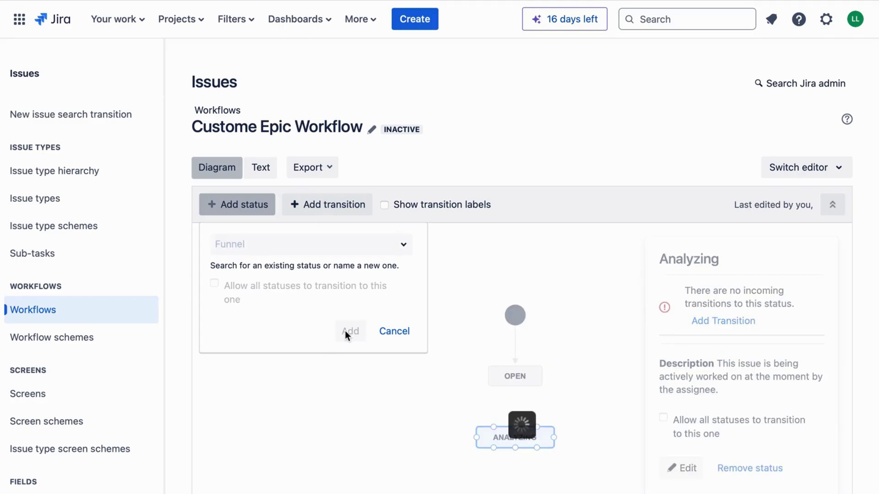
left_click_drag(538, 300, 534, 404)
left_click_drag(435, 405, 430, 338)
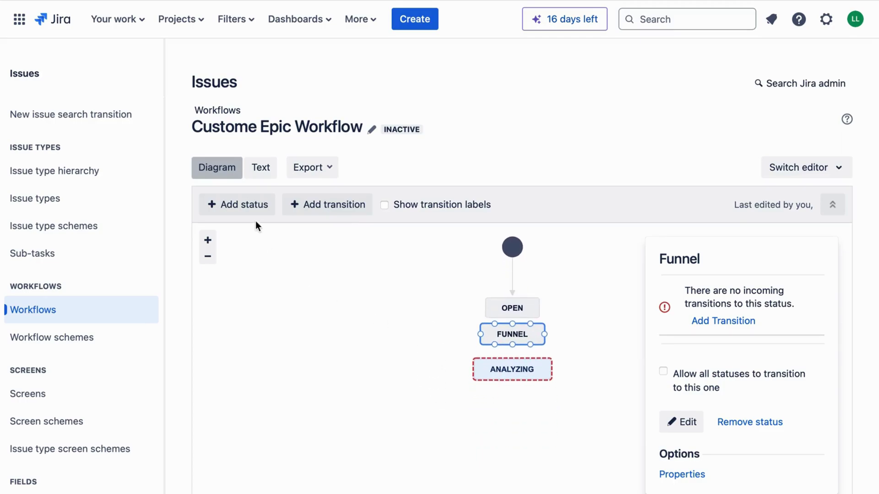
Start adding a brand-new status named Reviewing to the workflow instead of using an existing review status.
left_click(255, 204)
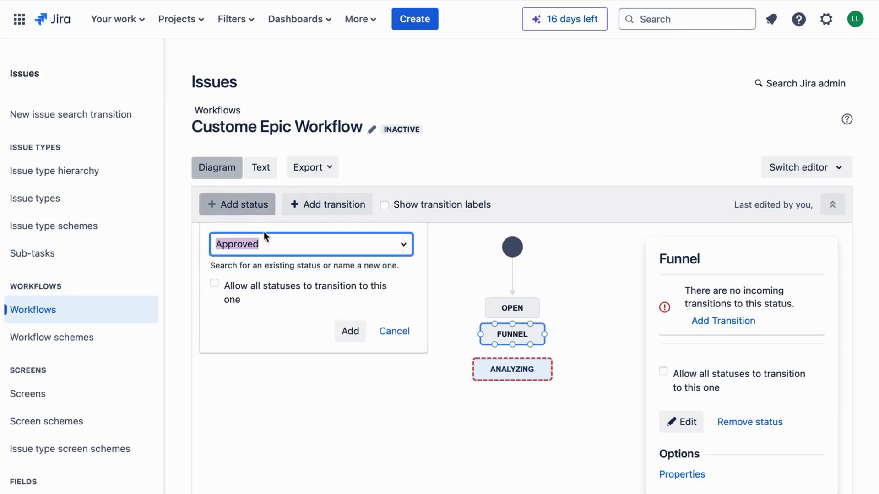
type("review")
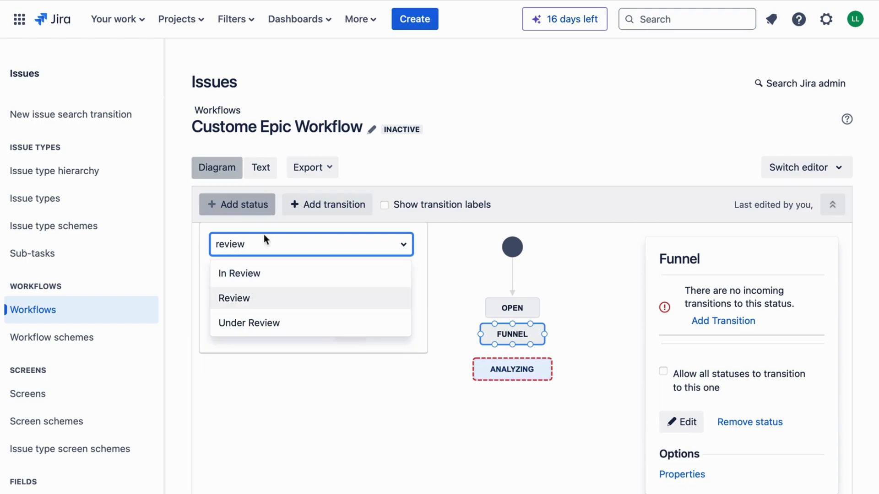
key("BackSpace")
key("BackSpace")
key("BackSpace")
key("BackSpace")
key("BackSpace")
key("BackSpace")
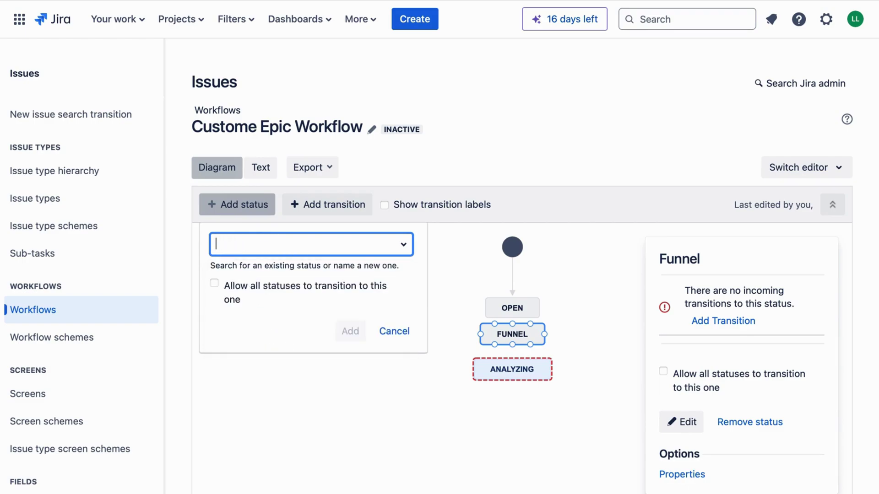
type("Reviewing")
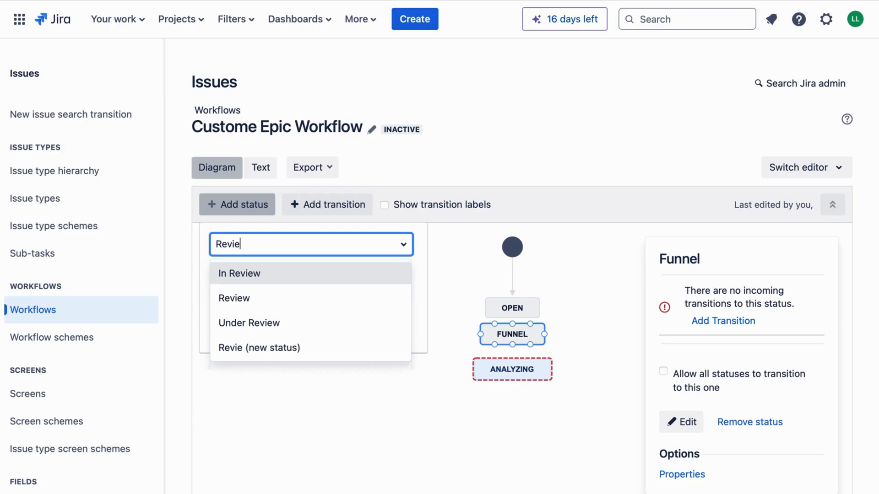
left_click(314, 275)
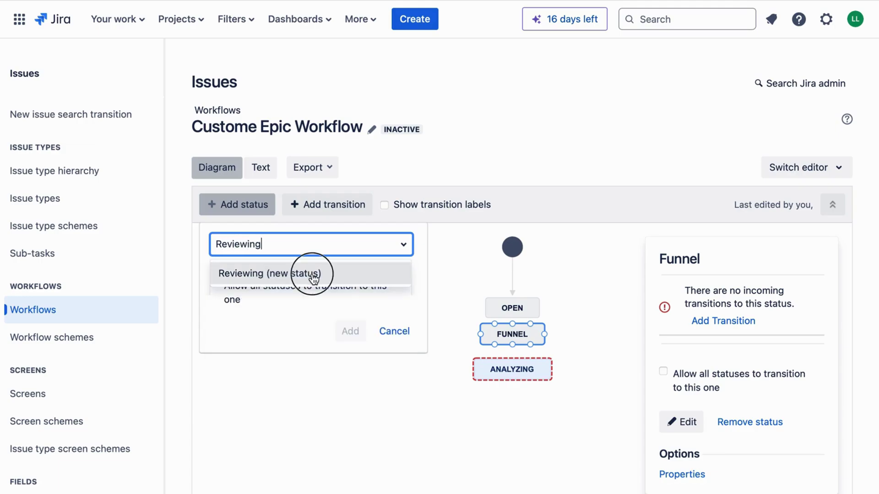
left_click(344, 329)
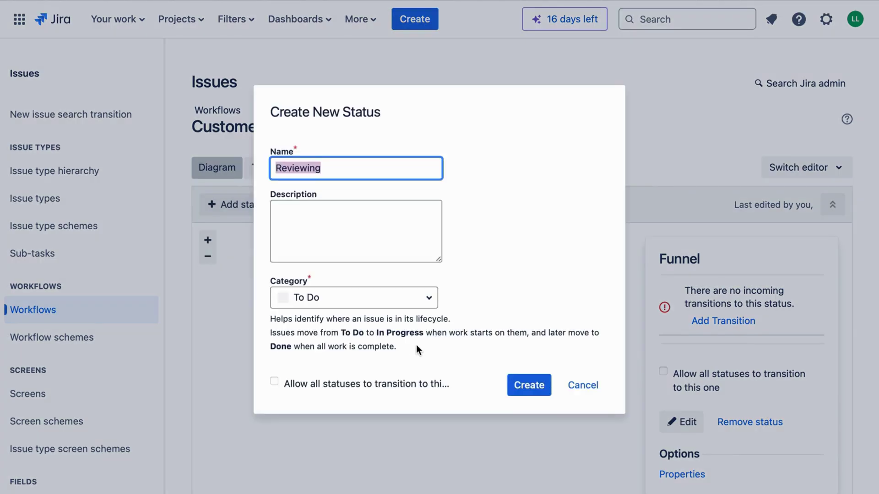
Set the Reviewing status's category to In Progress and create the status.
left_click(369, 307)
left_click(353, 329)
left_click(522, 385)
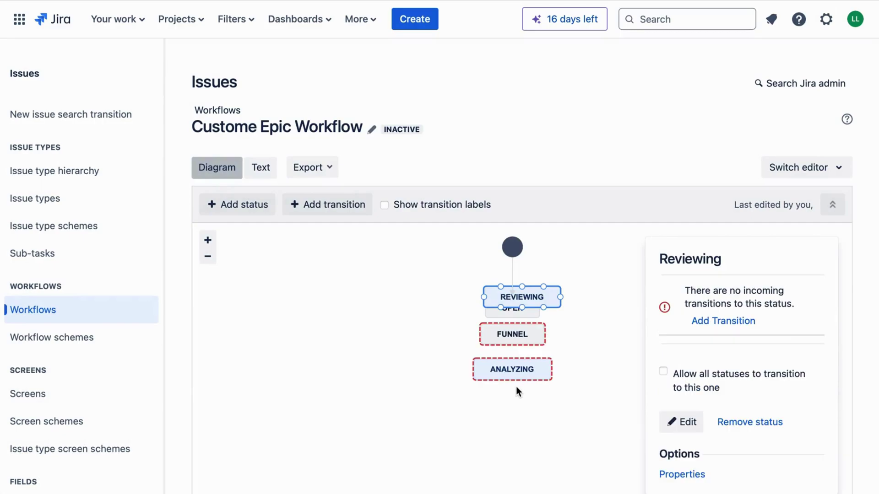
Create a new status named Impfe with the In Progress category and add it to the workflow.
left_click(227, 210)
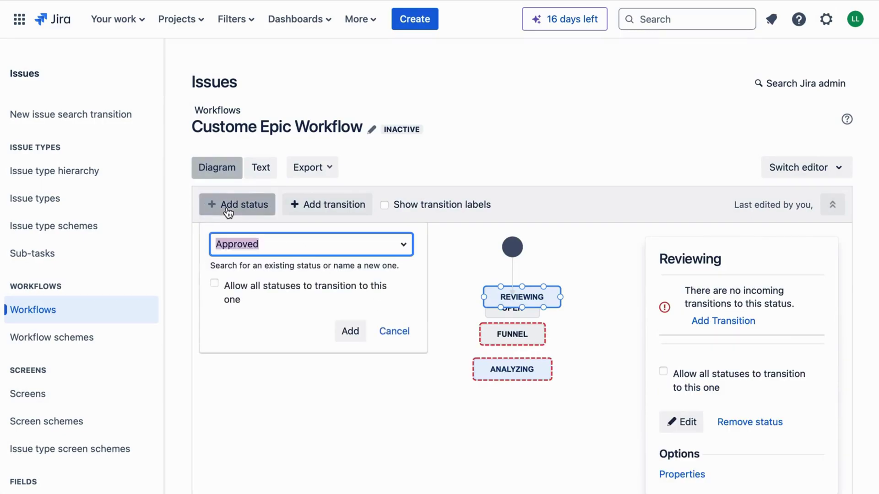
type("Imple")
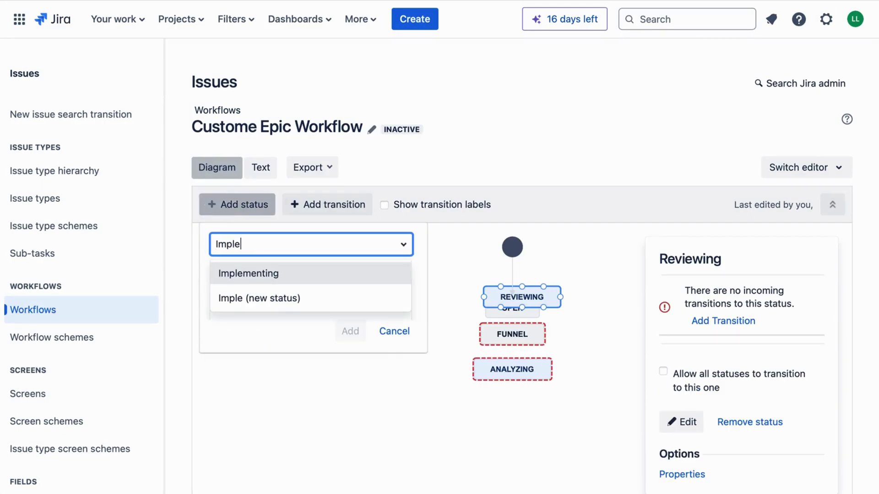
key("Escape")
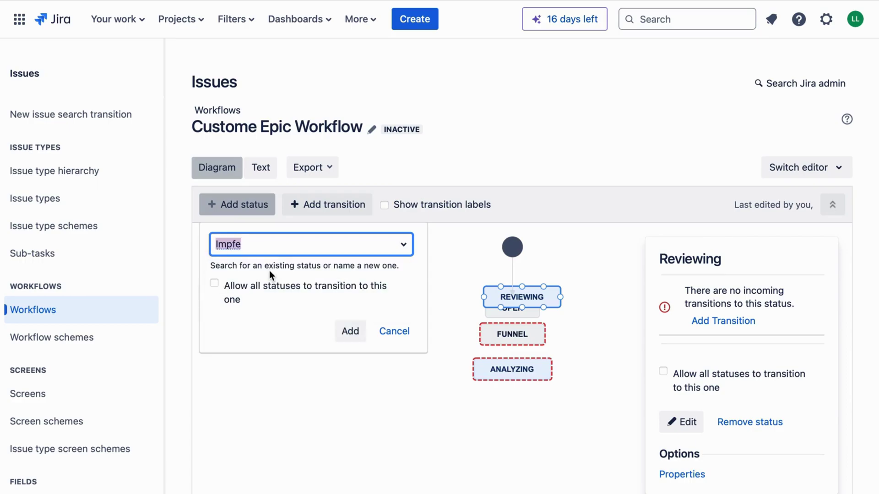
left_click(351, 332)
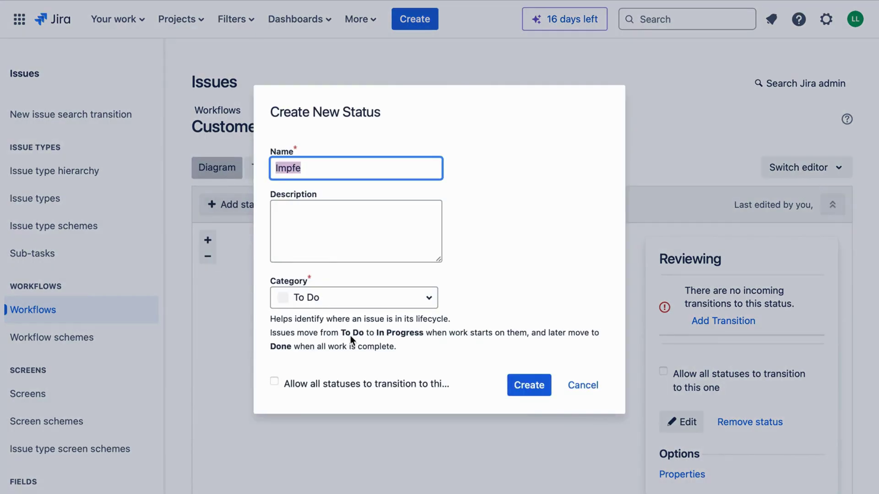
left_click(422, 302)
left_click(389, 328)
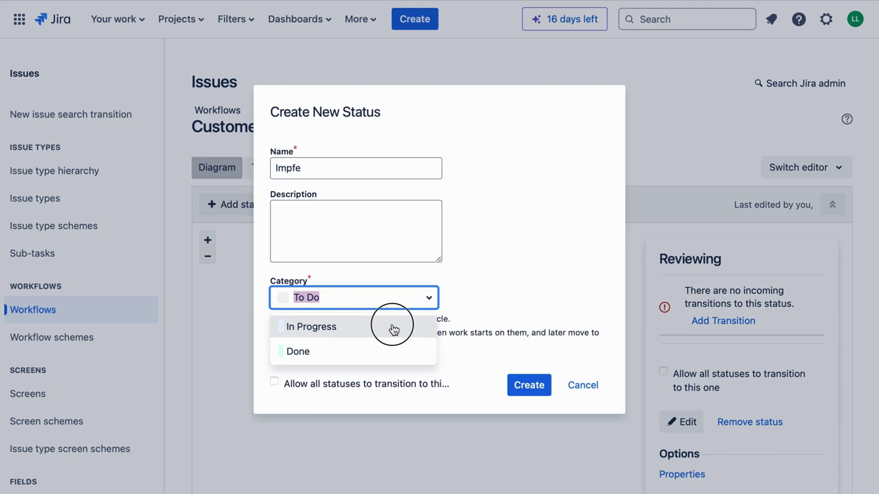
left_click(527, 385)
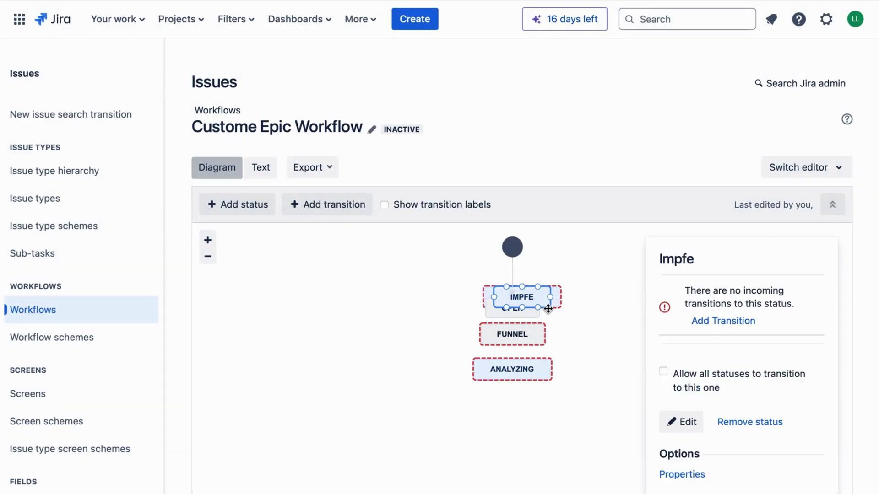
Place the Reviewing status below Analyzing in the diagram and remove the Impfe status from the workflow.
left_click_drag(557, 301, 549, 418)
left_click_drag(544, 298, 443, 339)
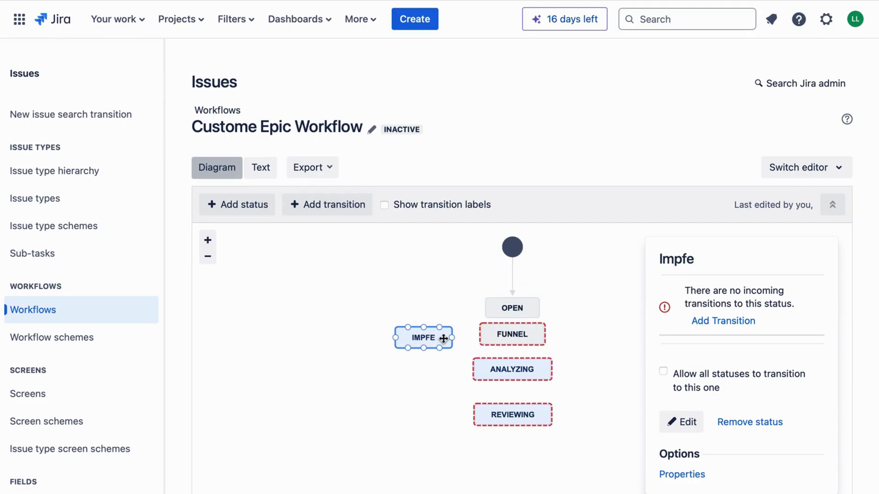
left_click(738, 423)
left_click(538, 291)
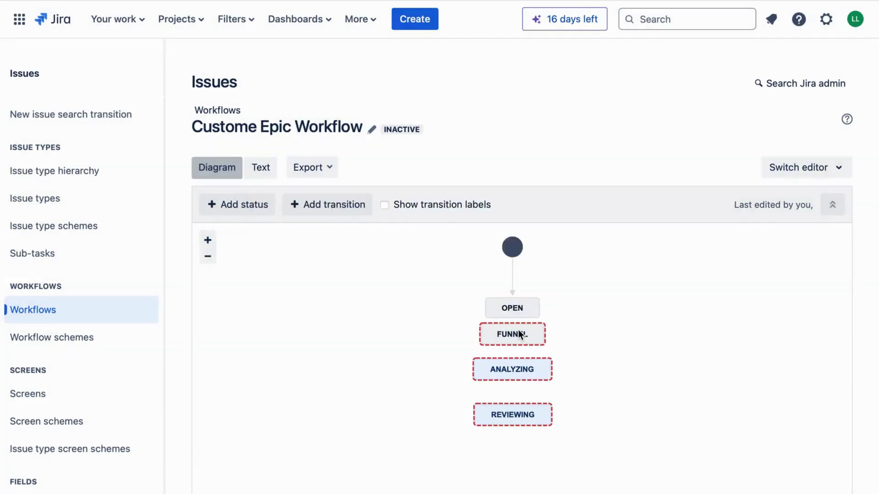
Add a transition named "create review" from the Funnel status to the Reviewing status.
left_click(518, 335)
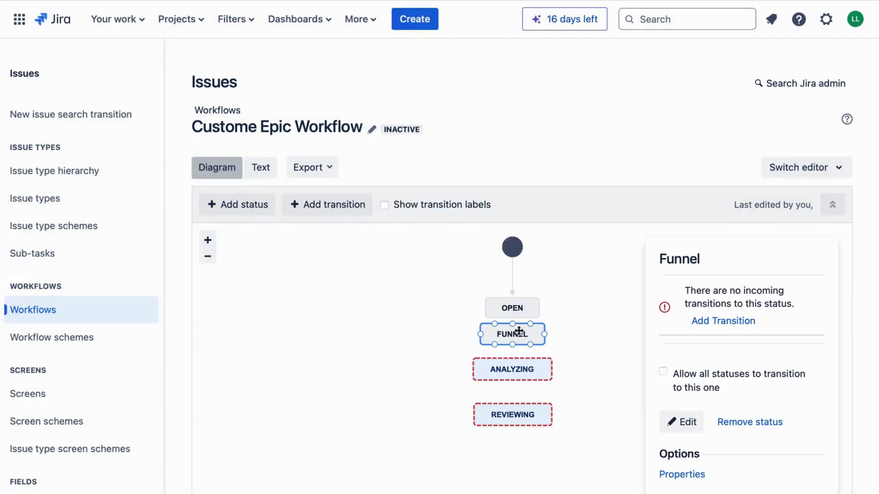
left_click(696, 321)
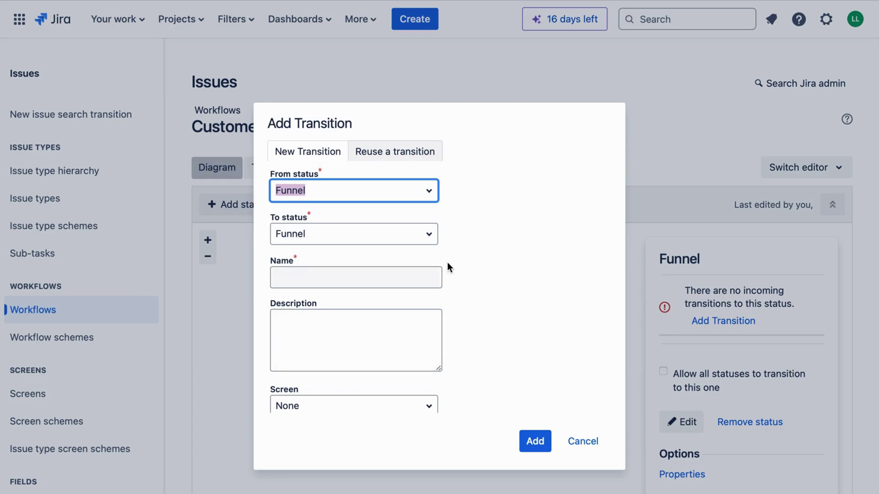
scroll(446, 267, "down", 1)
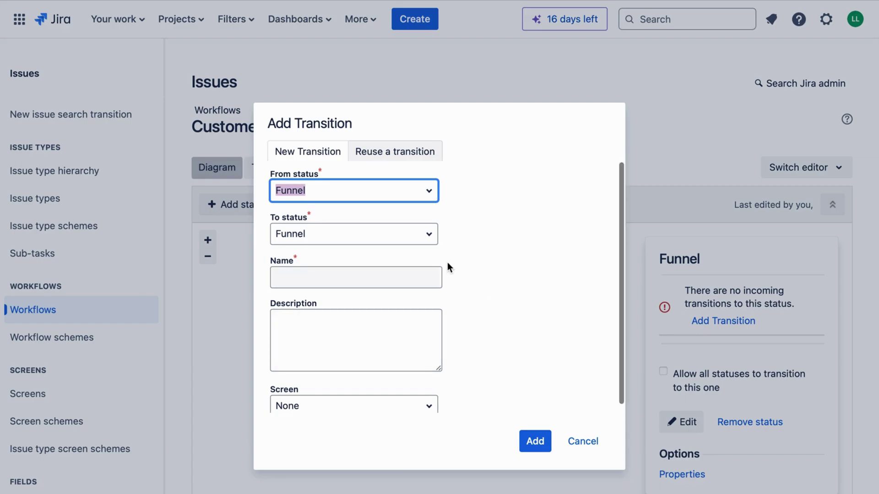
left_click(409, 226)
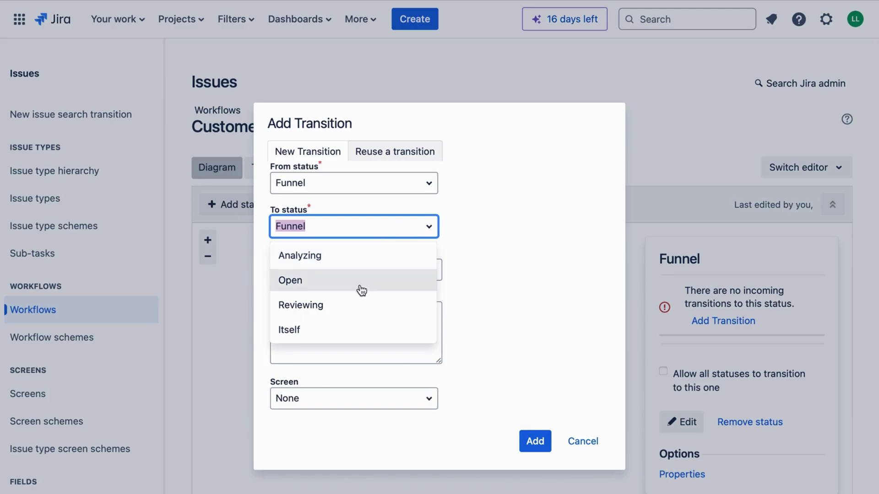
left_click(349, 303)
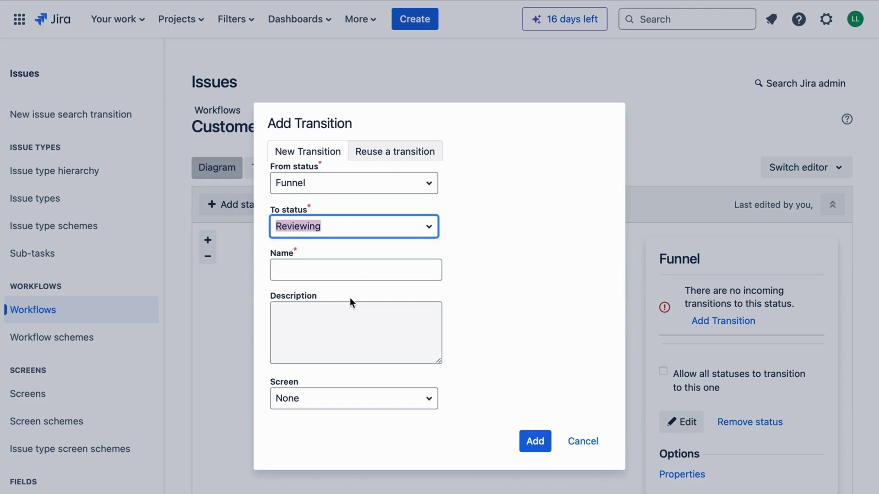
left_click(332, 269)
type("create")
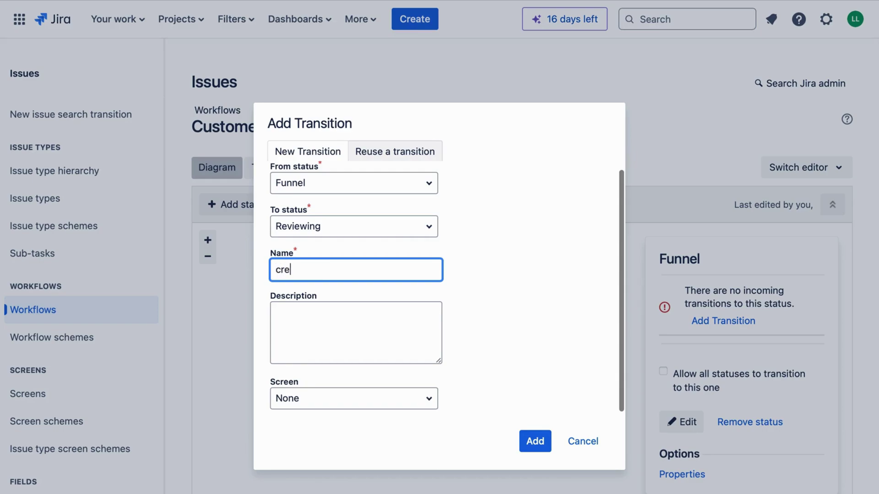
type(" review")
left_click(531, 440)
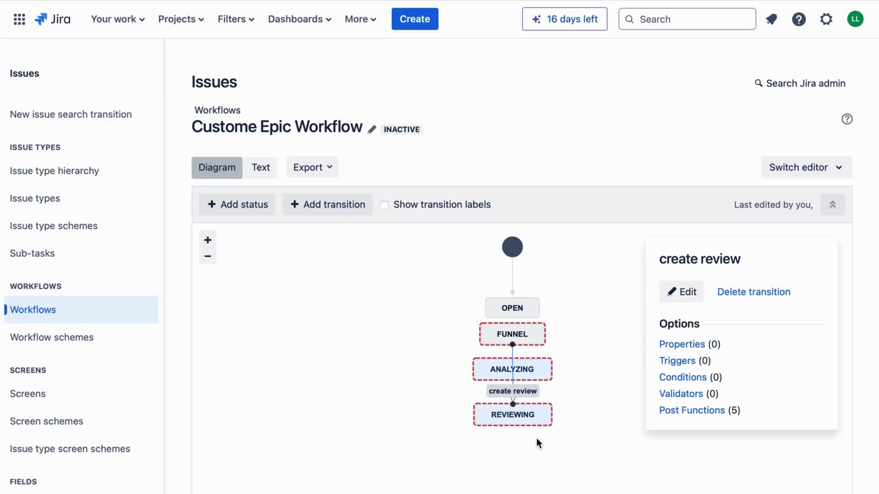
Rearrange the diagram so that Reviewing sits just under Funnel and Analyzing sits below Reviewing.
left_click(546, 373)
left_click_drag(546, 373, 547, 454)
left_click(545, 416)
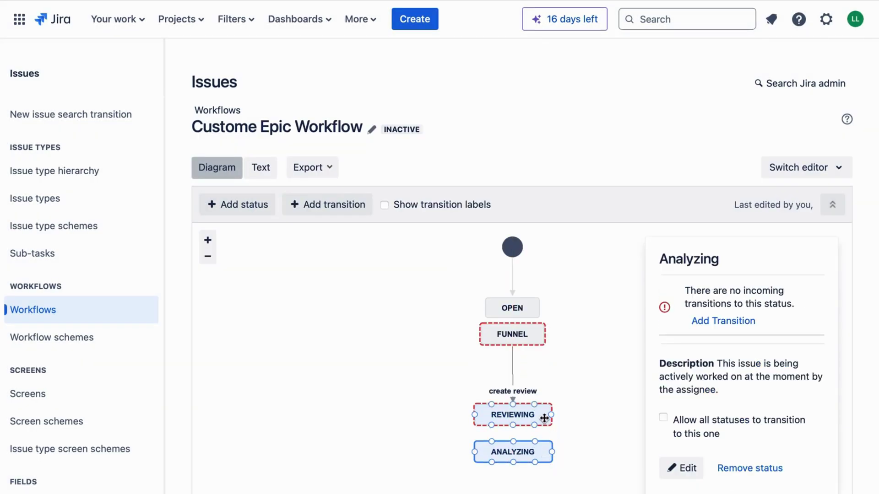
left_click_drag(544, 410, 542, 378)
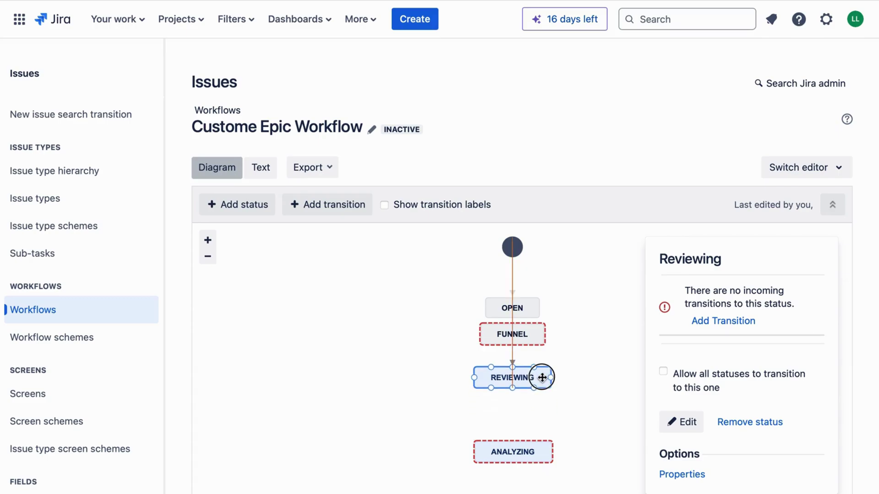
Try to remove the Open status from the workflow.
left_click(520, 308)
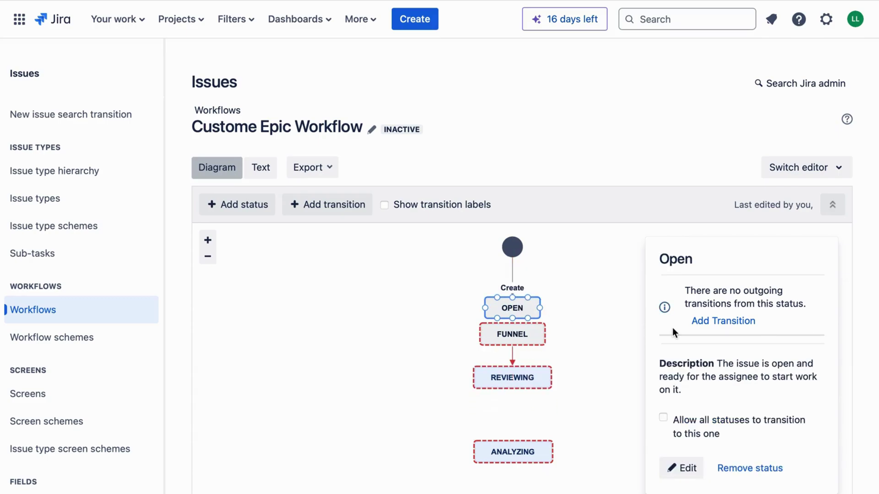
left_click(732, 462)
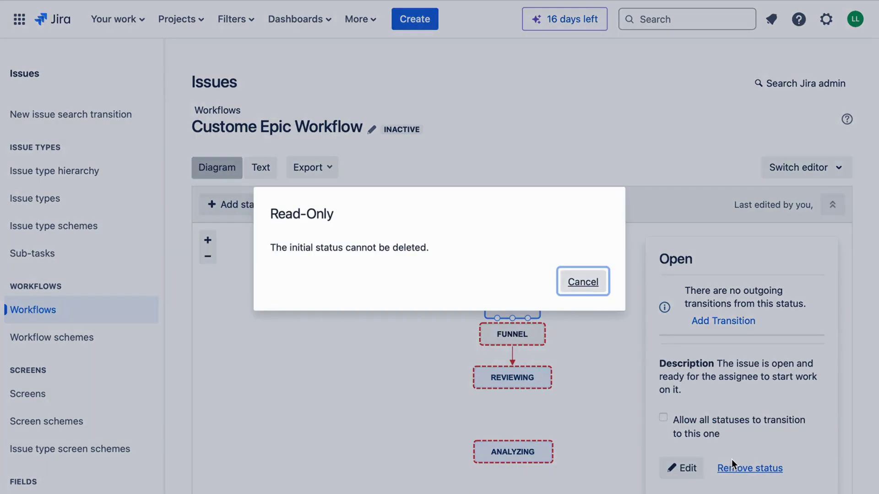
left_click(575, 282)
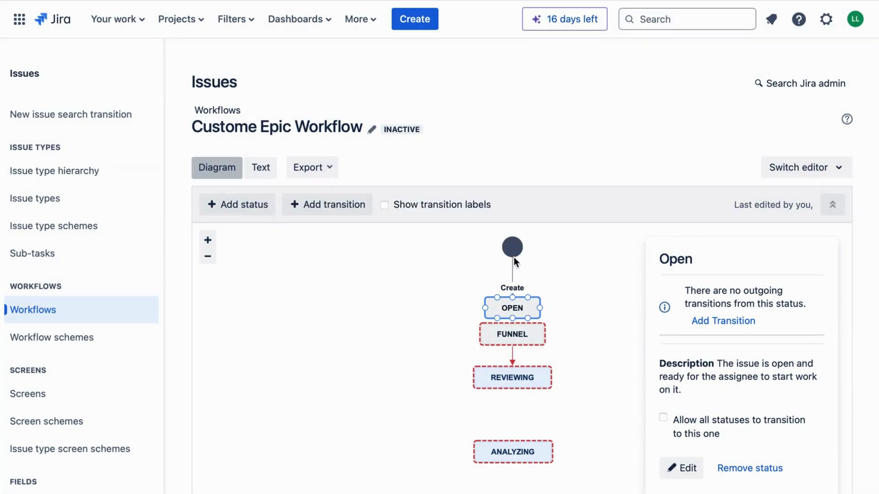
Add a transition named "create" from the Open status to the Funnel status.
left_click(513, 334)
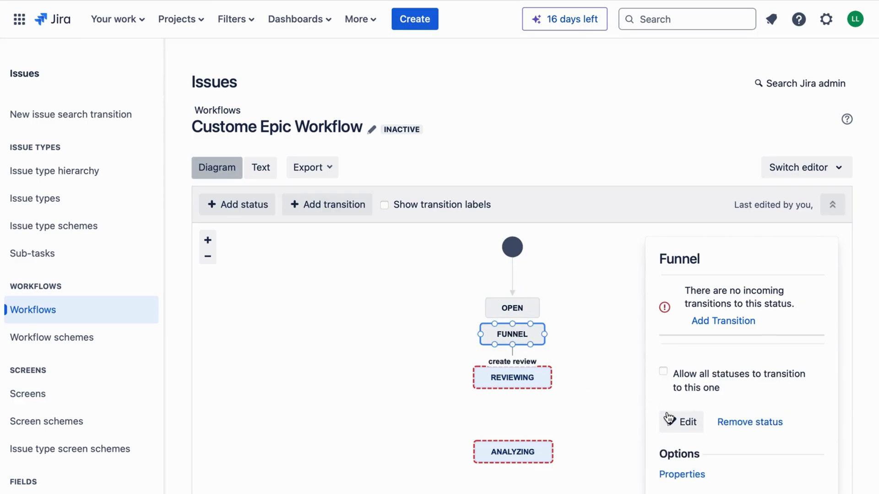
left_click(723, 321)
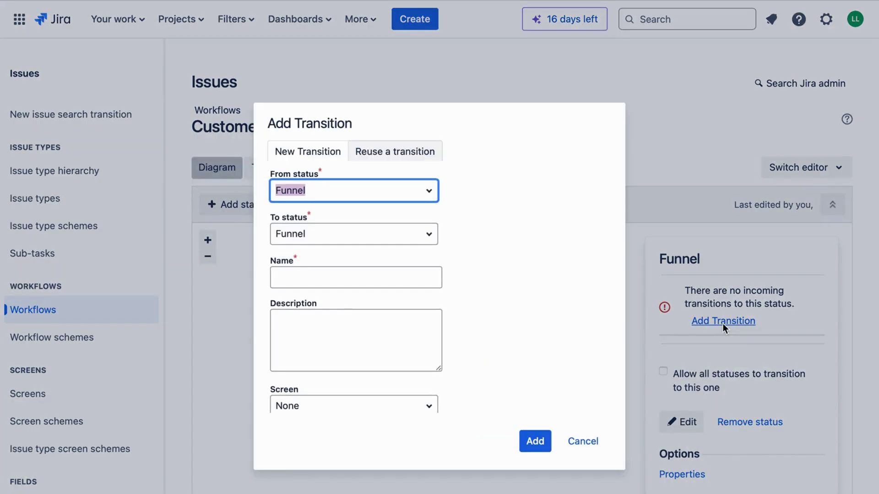
left_click(432, 192)
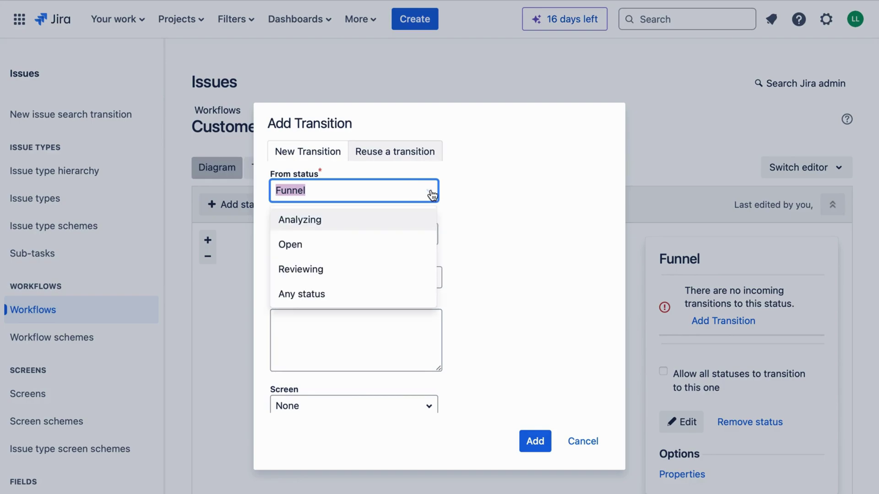
left_click(385, 241)
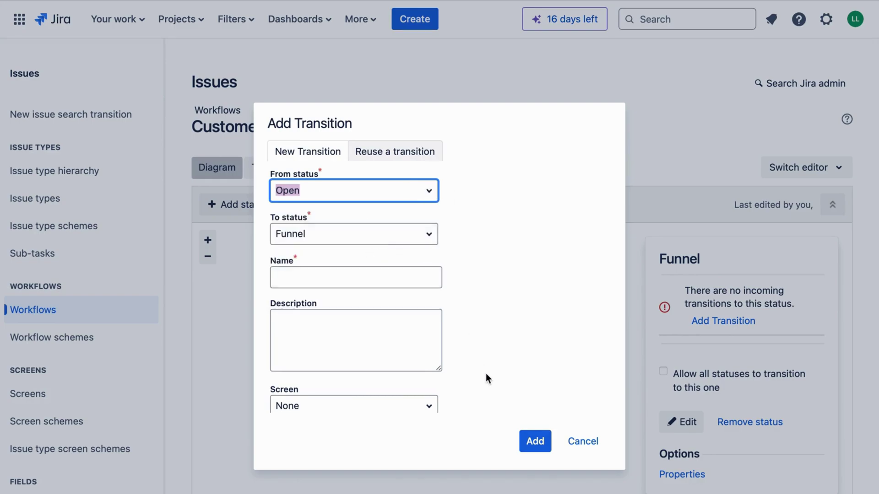
left_click(403, 279)
type("create")
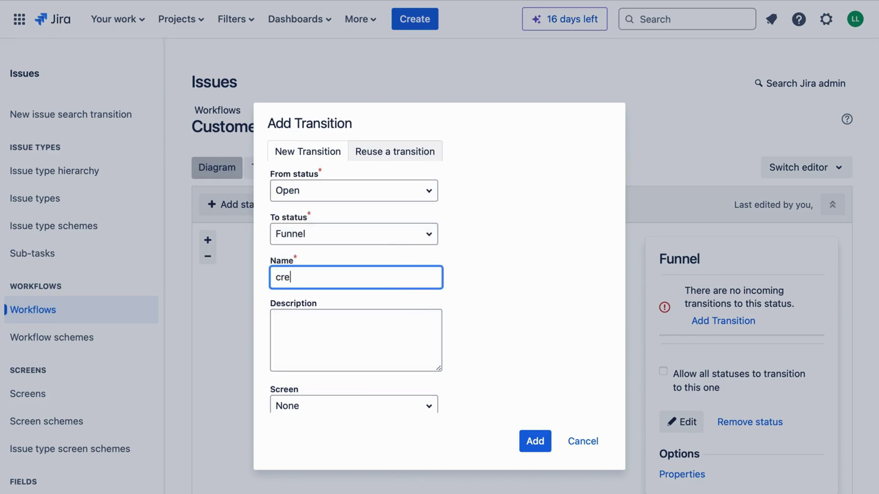
left_click(535, 440)
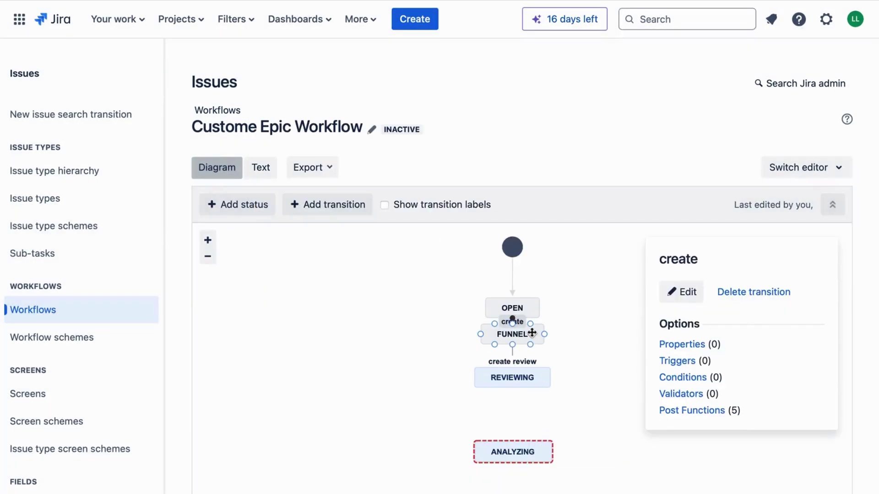
Try once more to remove the initial Open status from the workflow.
left_click(531, 310)
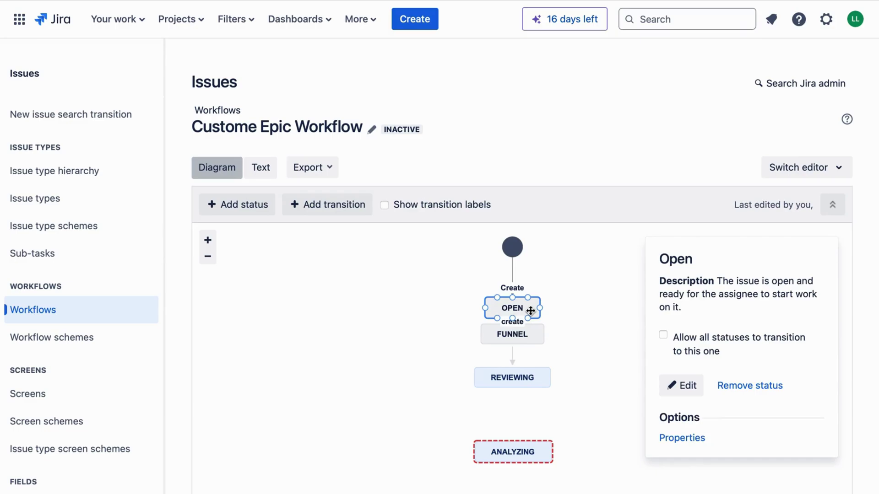
left_click(722, 386)
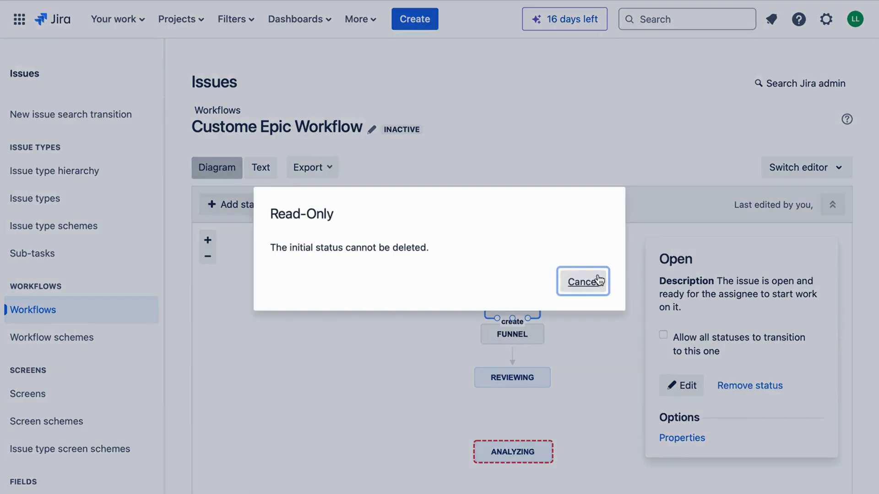
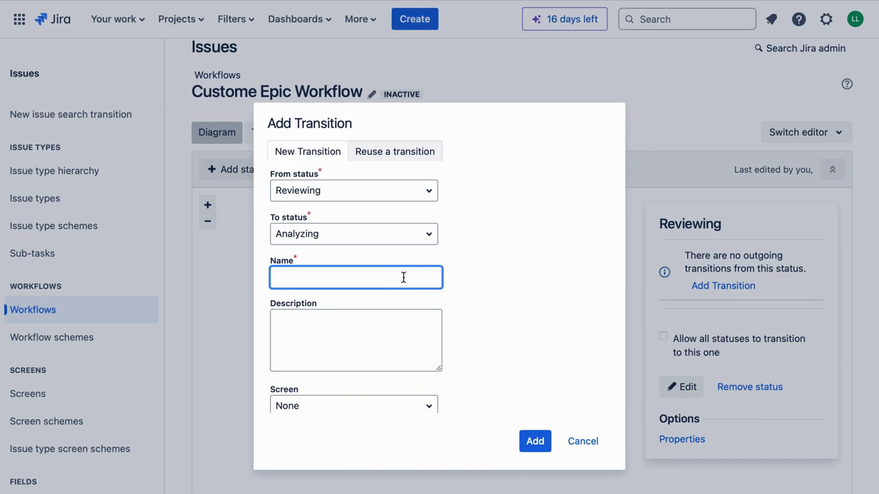
Name the transition from Reviewing to Analyzing "anayze" and add it to the workflow.
type("anayze")
left_click(543, 438)
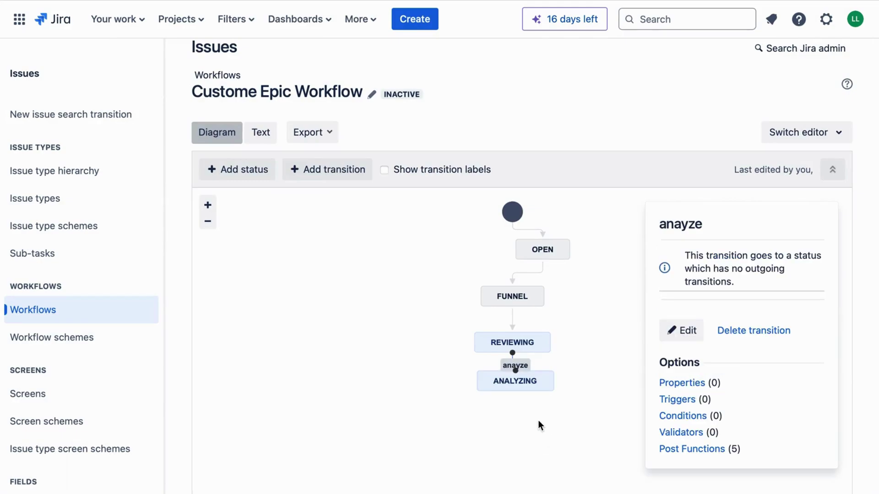
Add the existing Implementing status to the workflow and place it below Analyzing.
left_click(266, 176)
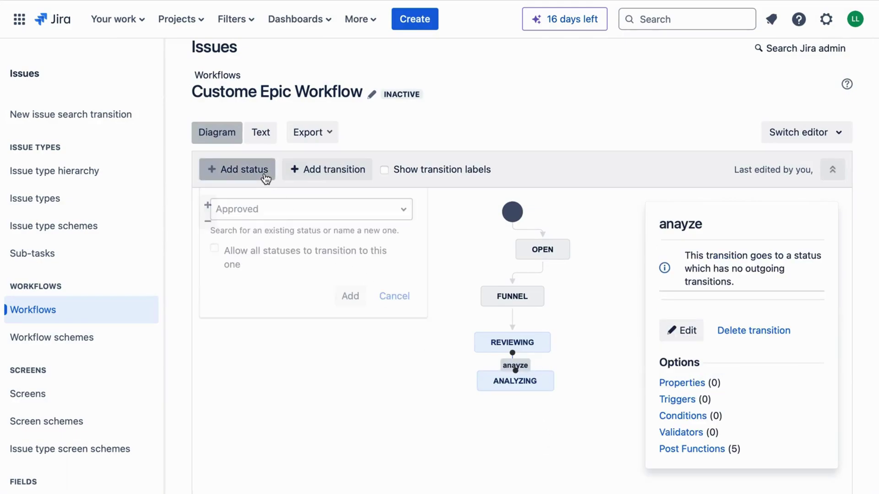
type("Impl")
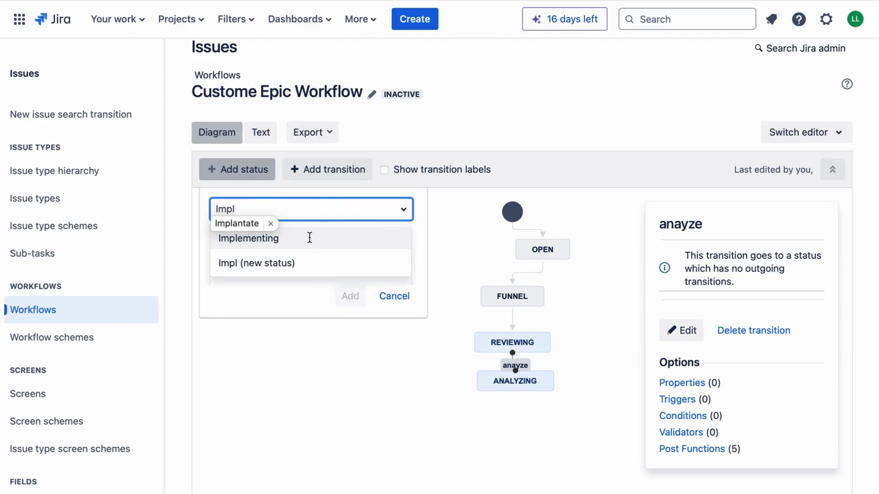
key("Down")
key("Return")
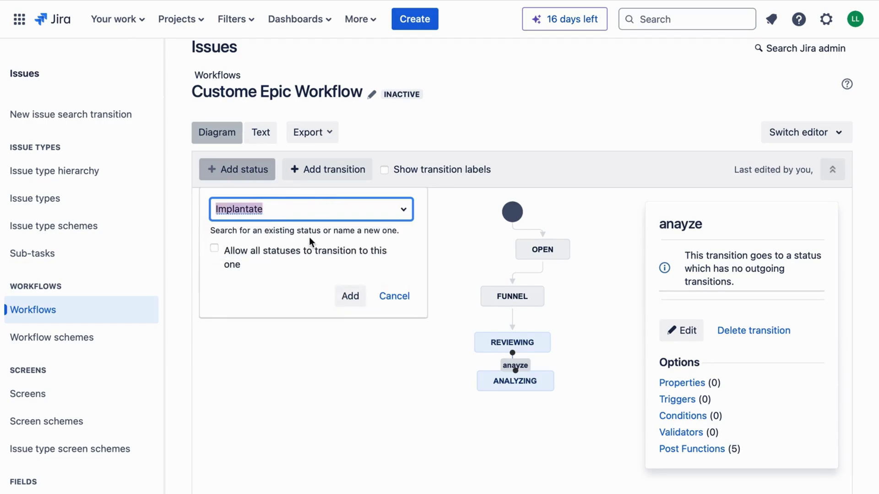
left_click(275, 211)
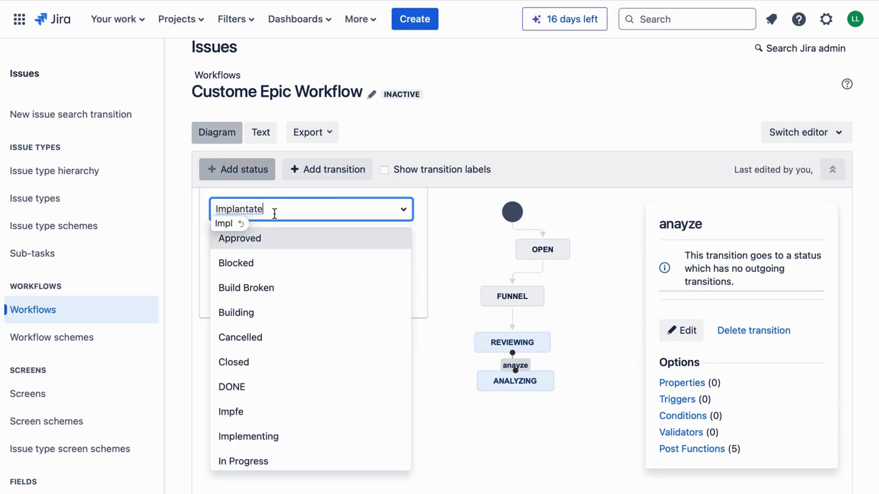
key("ctrl+a")
type("Impl")
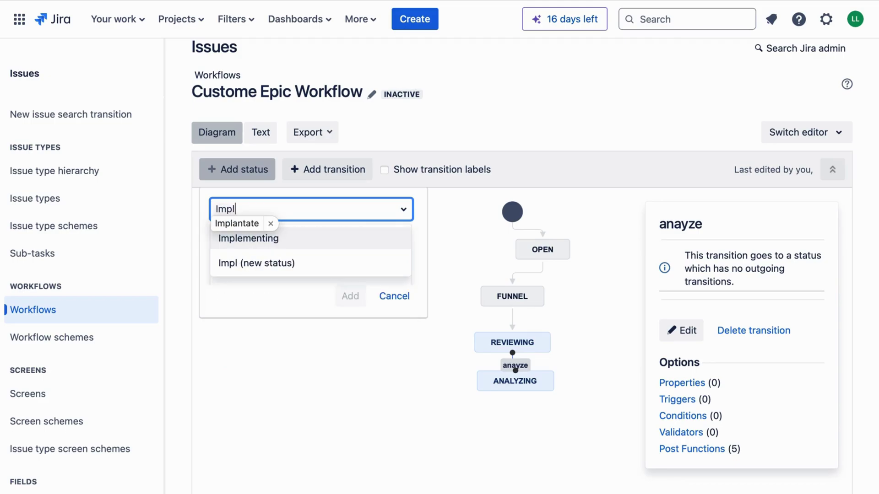
left_click(271, 224)
left_click(272, 241)
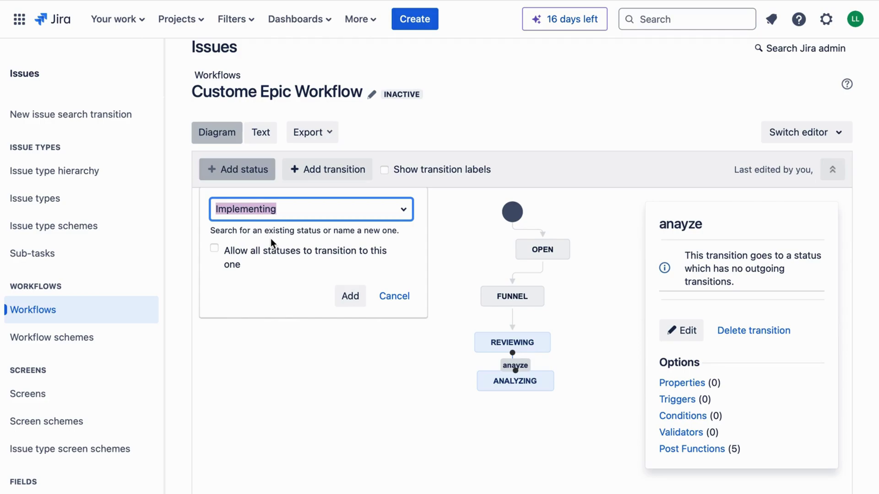
left_click(350, 297)
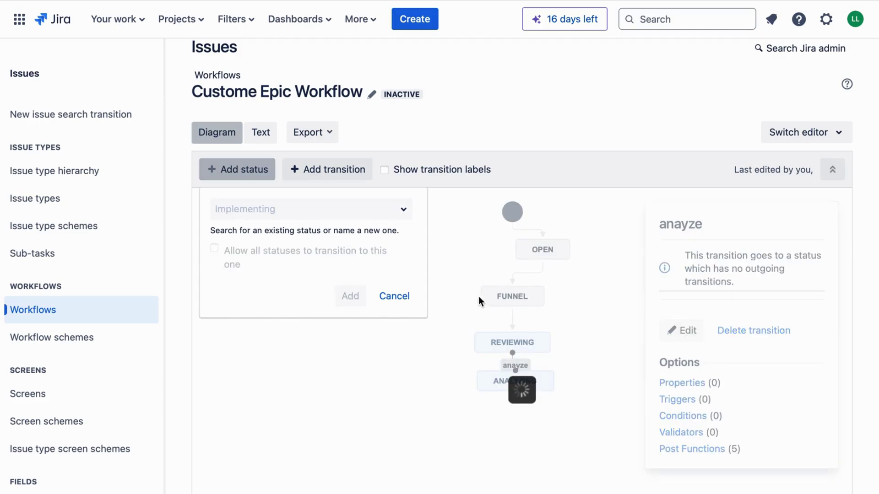
left_click_drag(490, 267, 487, 424)
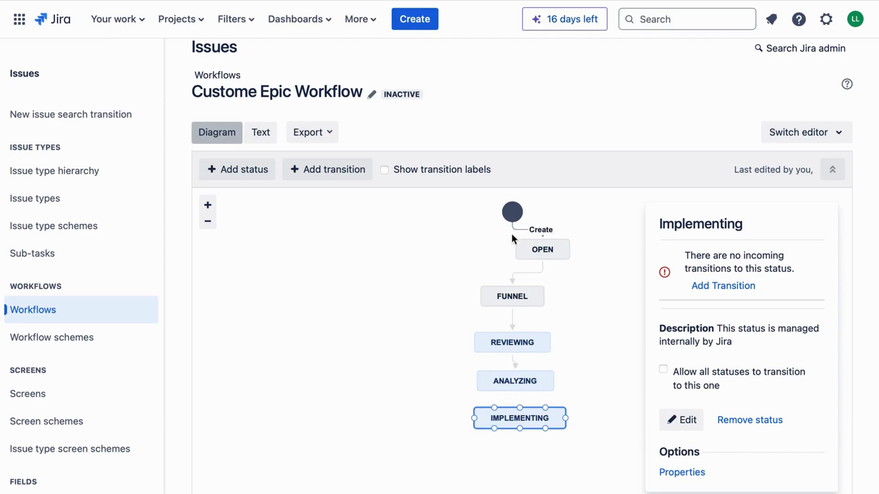
Examine the edit settings of the Open and Funnel statuses without changing them.
left_click(513, 214)
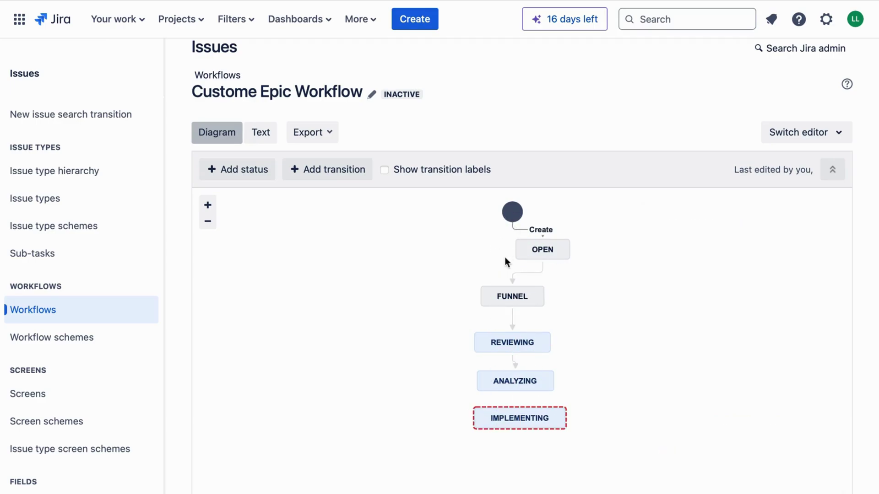
left_click_drag(512, 285, 512, 210)
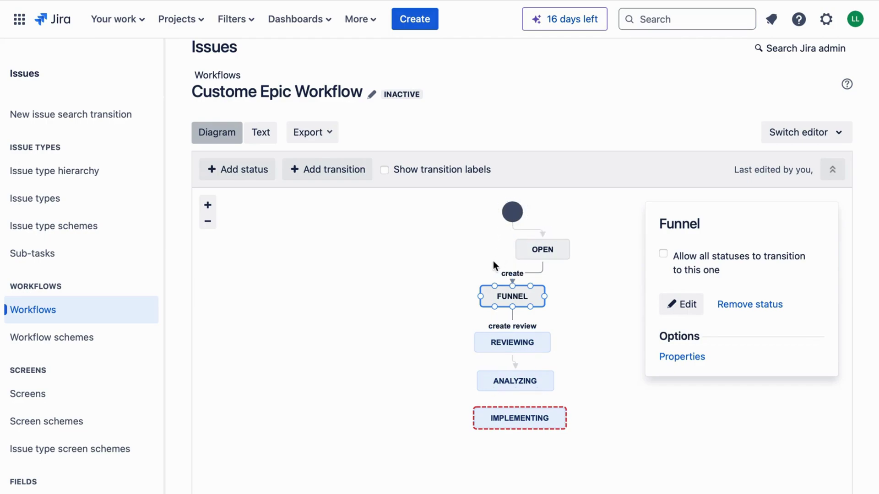
left_click(543, 250)
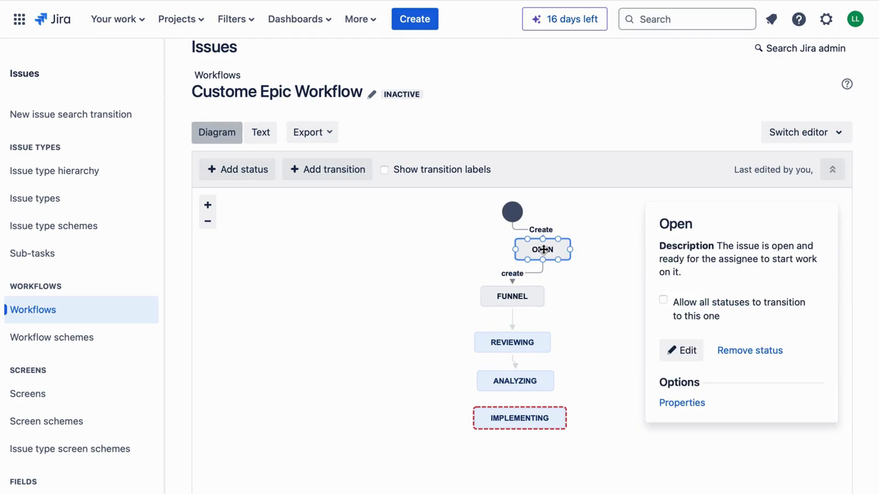
left_click(673, 350)
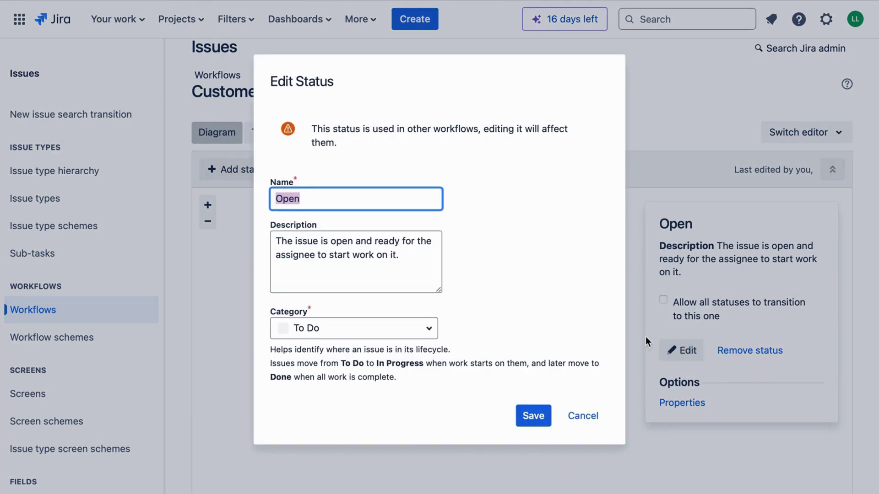
left_click(582, 416)
left_click(520, 301)
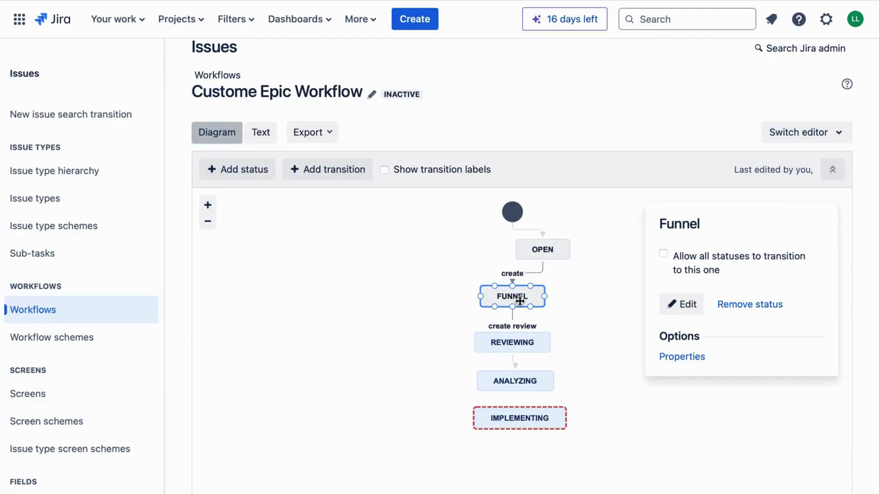
left_click(691, 311)
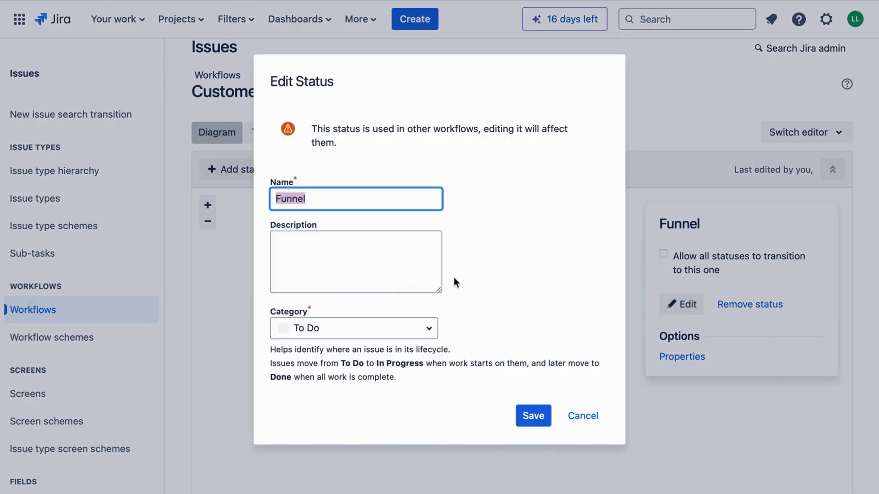
left_click(541, 412)
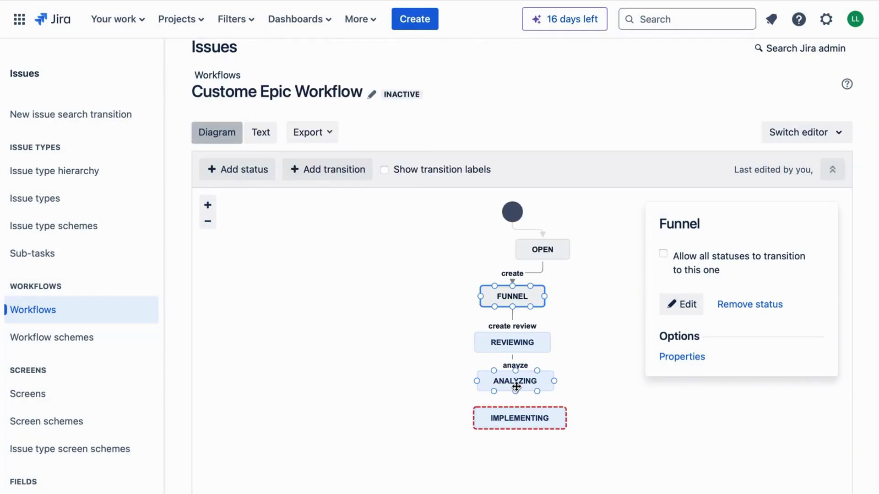
Add a transition named "implent" from the Analyzing status to the Implementing status.
left_click(515, 388)
left_click_drag(515, 393, 518, 406)
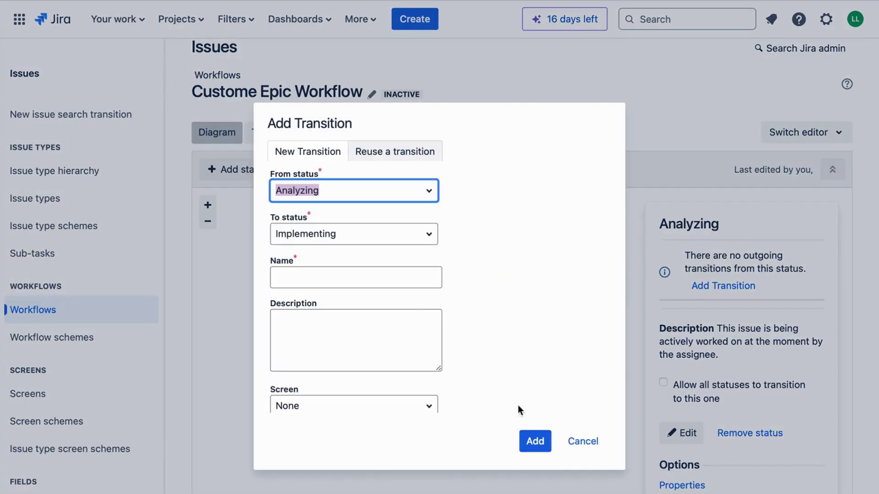
left_click(388, 270)
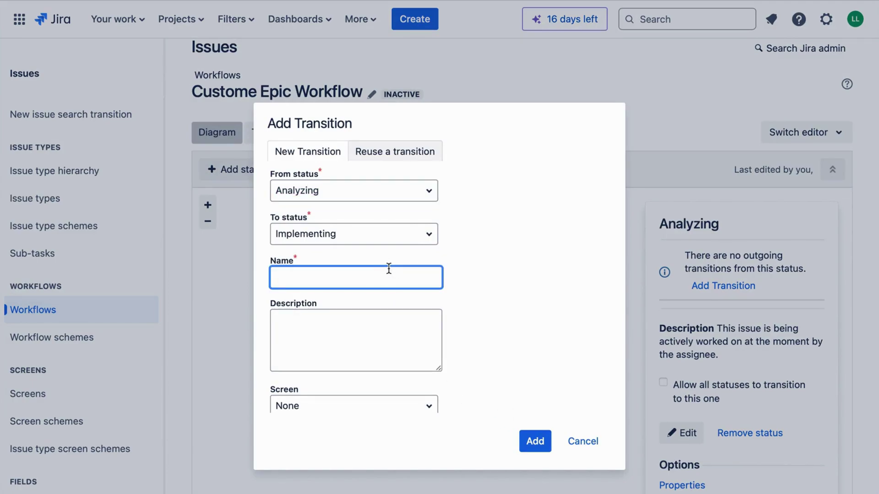
type("implent")
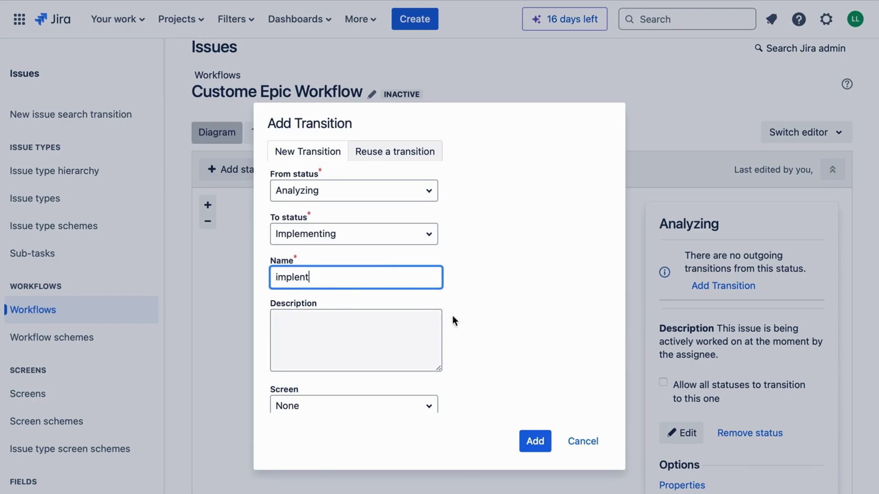
left_click(531, 441)
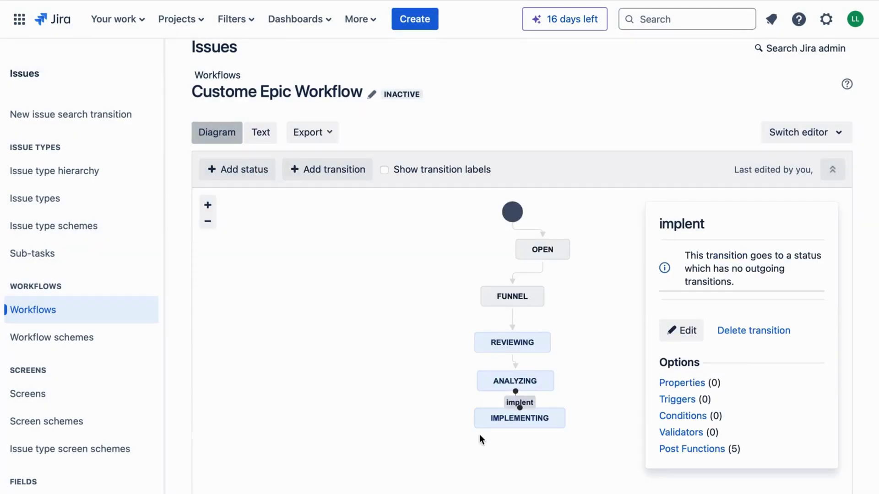
Add the existing DONE status to the workflow.
scroll(479, 435, "down", 2)
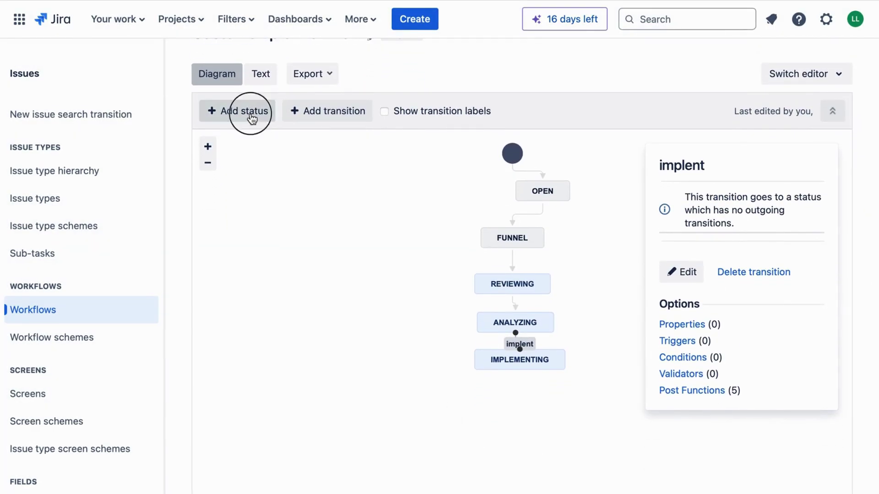
left_click(251, 114)
type("done")
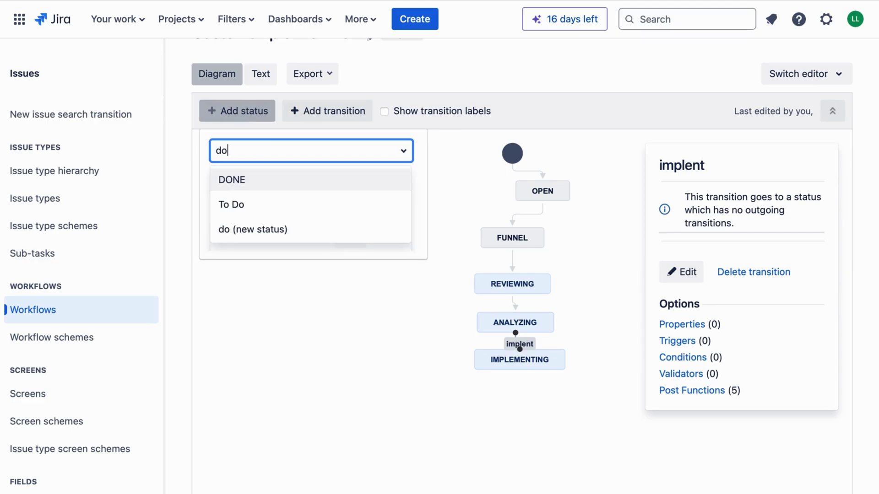
left_click(274, 181)
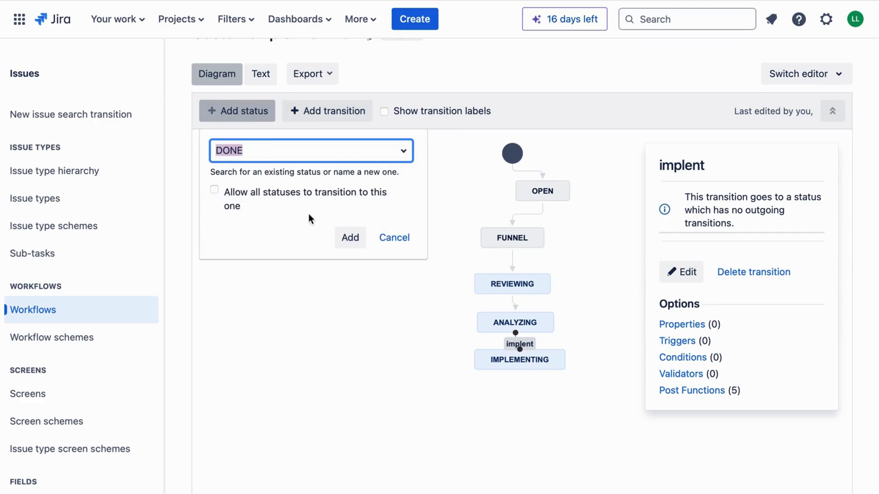
left_click(343, 237)
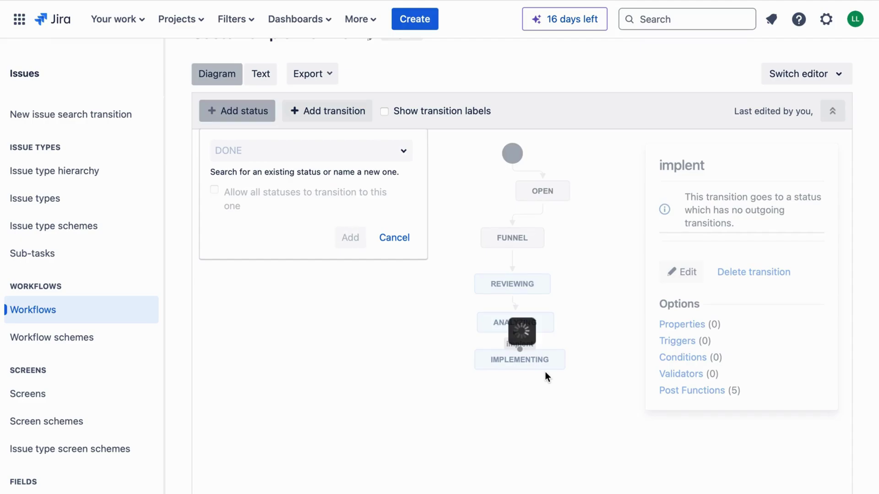
Move the Open status below Implementing and allow all statuses to transition to it.
left_click_drag(545, 188, 469, 418)
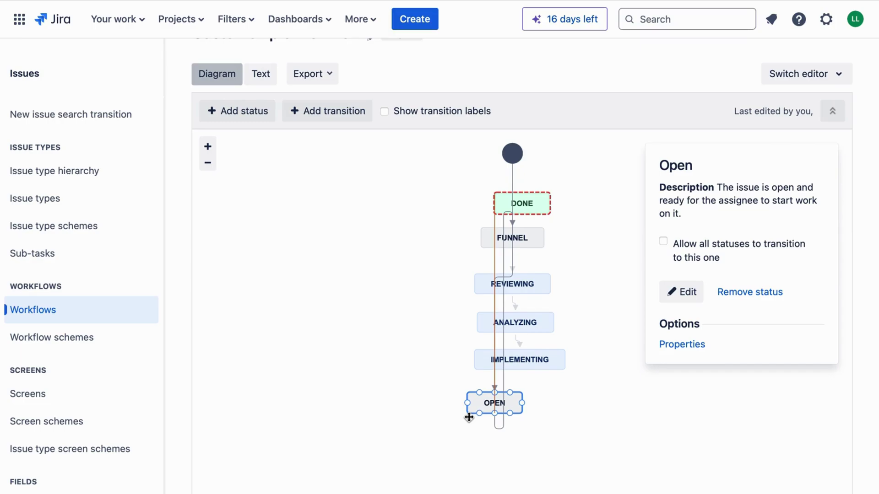
left_click(663, 242)
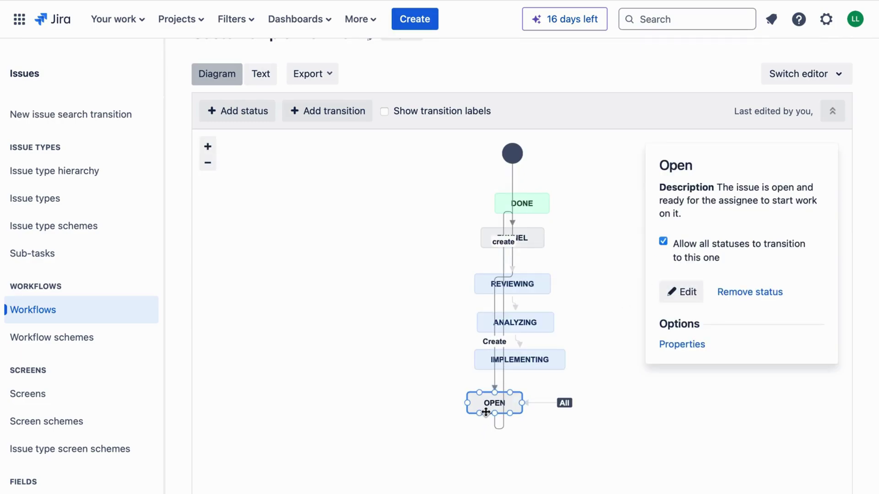
left_click_drag(489, 406, 531, 415)
left_click(524, 389)
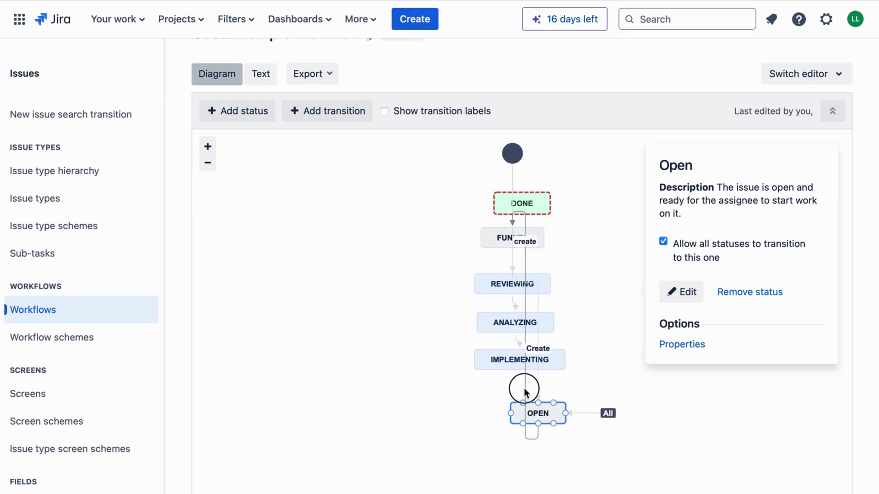
Return the Open status to above Funnel and place the DONE status below Implementing.
left_click_drag(536, 414, 463, 200)
left_click(538, 215)
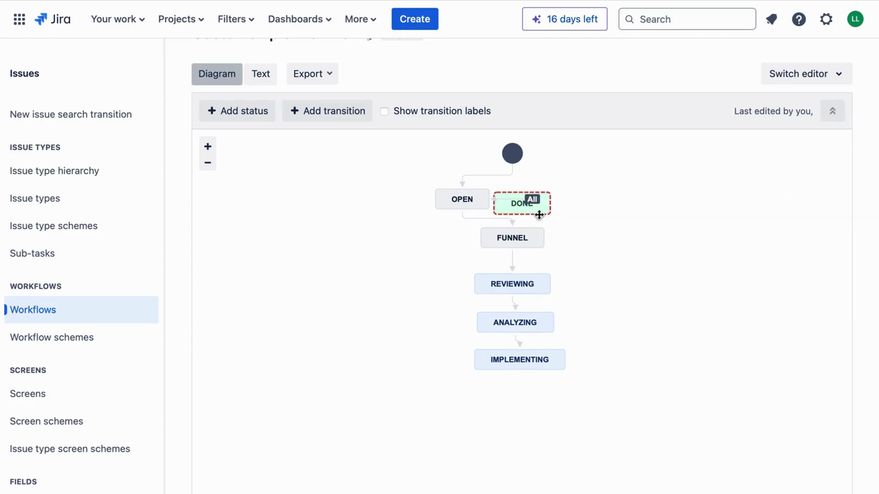
left_click_drag(543, 206, 541, 407)
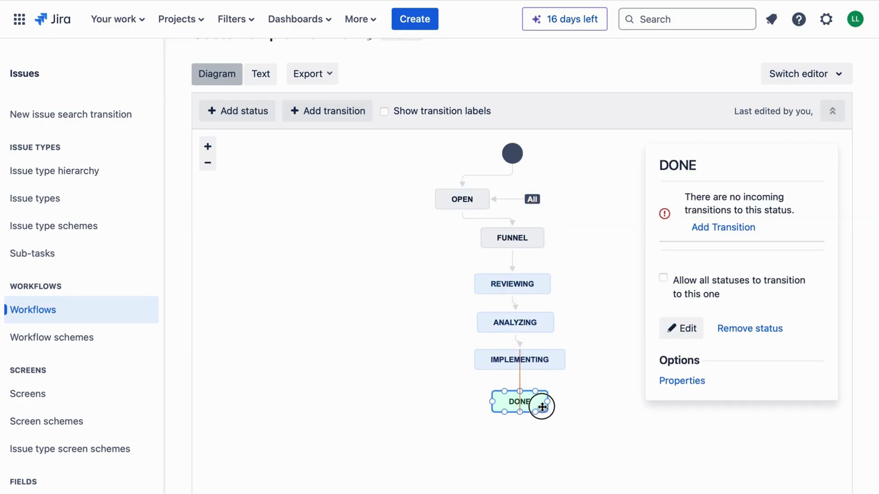
Line up the Open status directly above Funnel, and allow all statuses to transition to DONE instead of Open.
left_click(502, 200)
left_click_drag(509, 201, 526, 201)
left_click(662, 241)
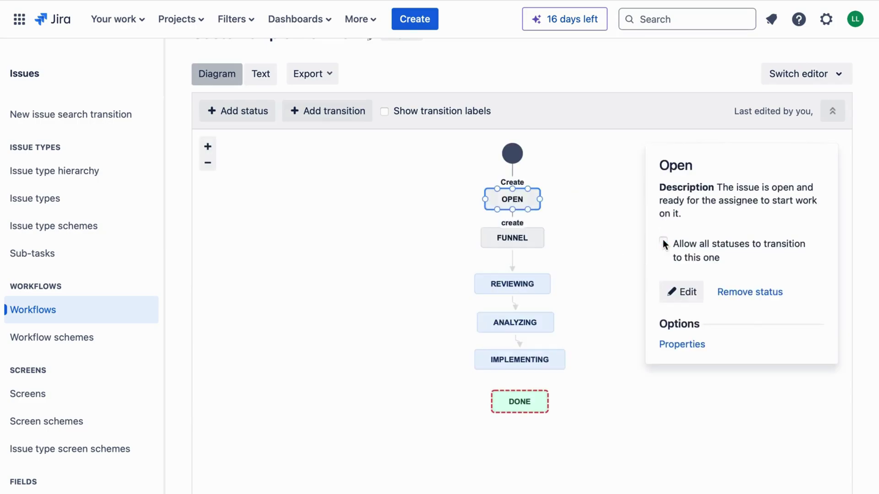
left_click(526, 405)
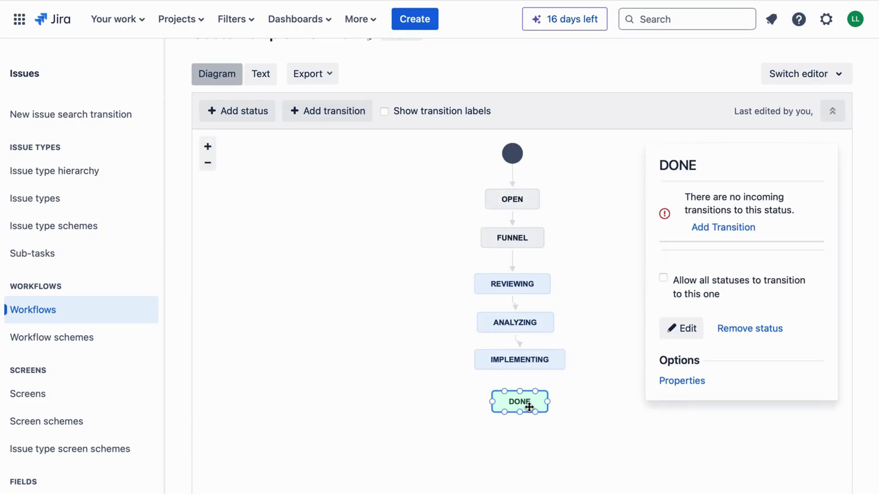
left_click(663, 281)
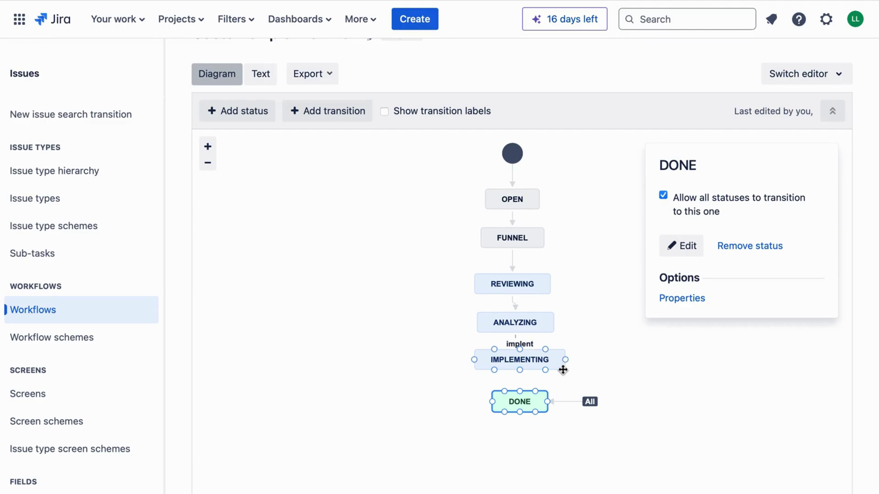
Add a transition named "being done" from the Implementing status to the DONE status.
left_click(521, 370)
left_click_drag(520, 370, 520, 391)
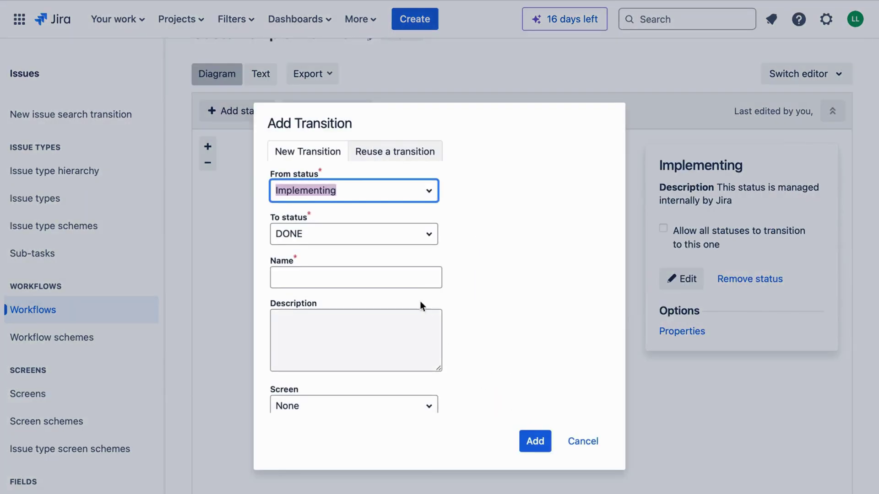
left_click(381, 273)
type("done")
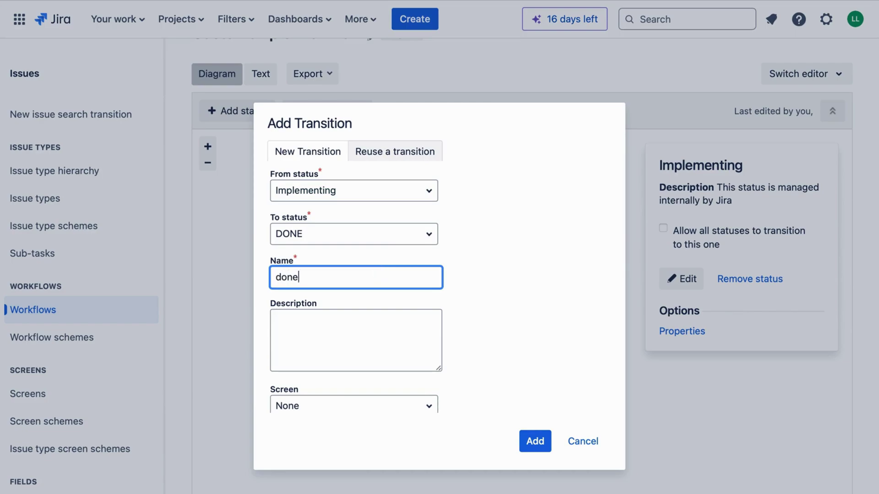
left_click(536, 440)
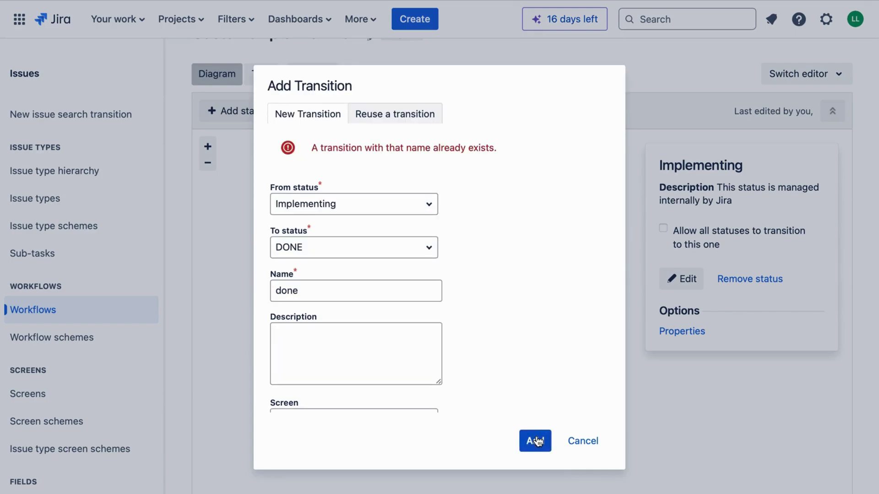
left_click(352, 291)
key("ctrl+a")
type("being done")
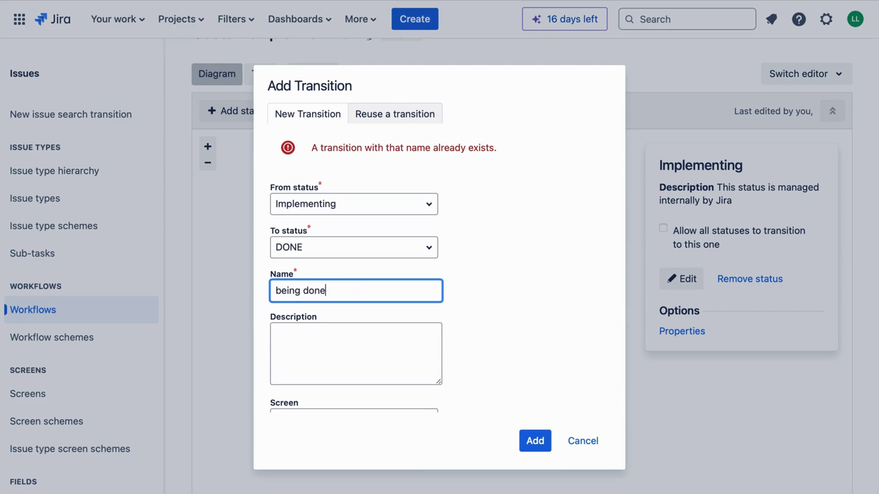
left_click(536, 441)
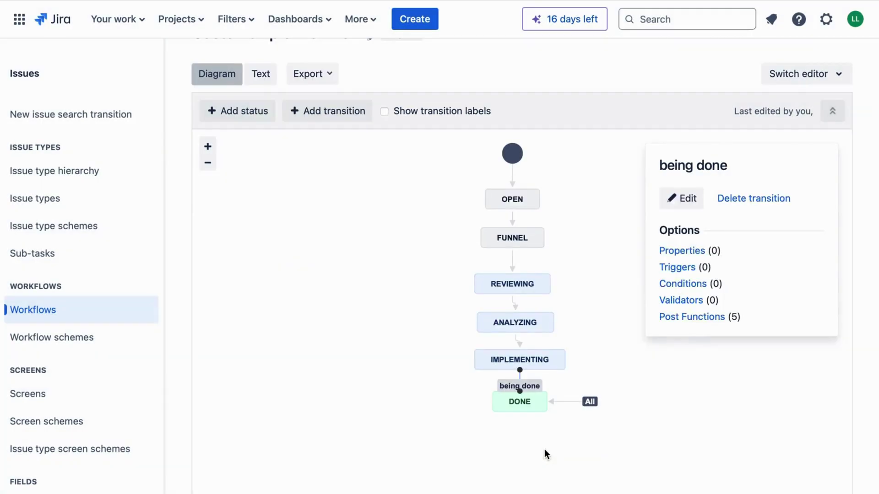
left_click(606, 347)
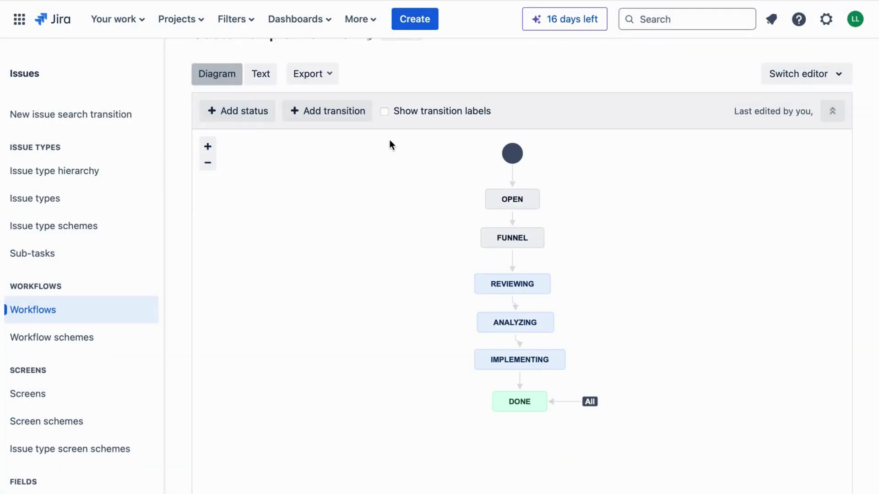
Rename the workflow as "Customized Epic Workflow".
scroll(389, 140, "up", 3)
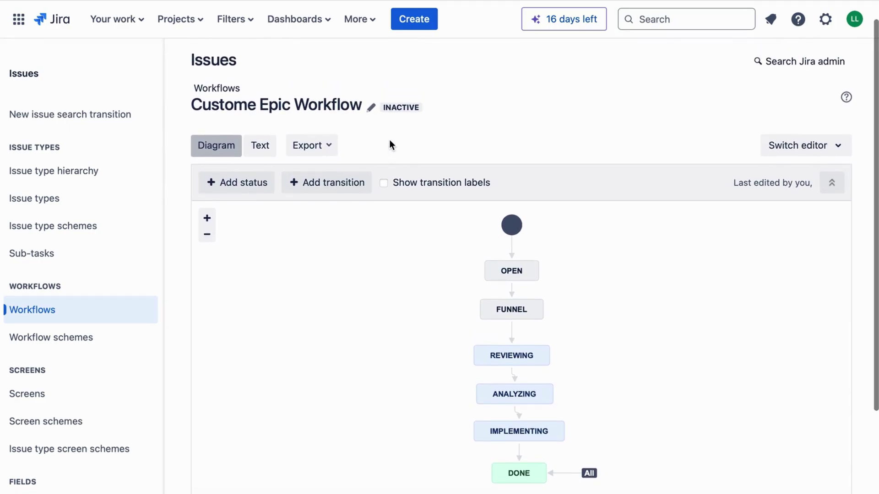
scroll(389, 145, "down", 3)
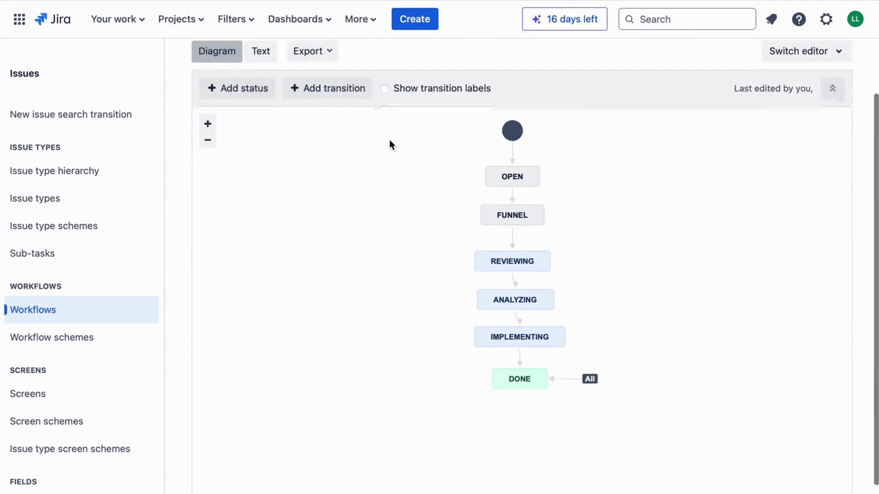
scroll(389, 145, "up", 3)
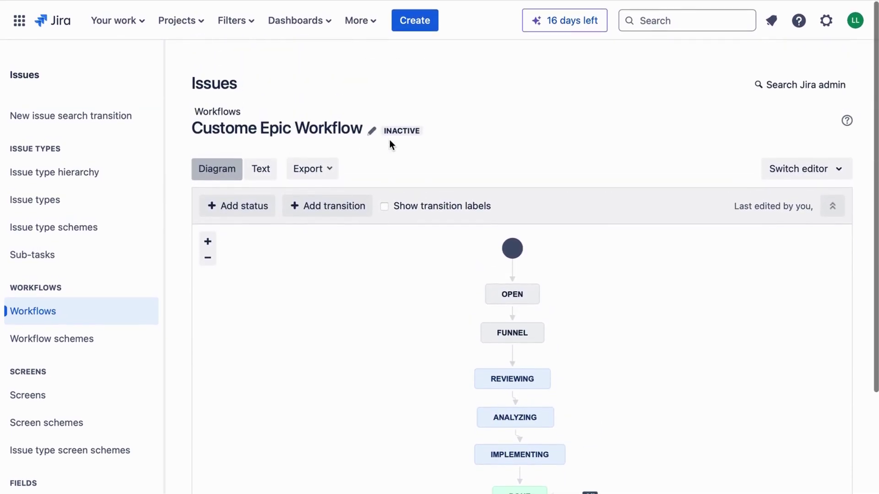
left_click(372, 130)
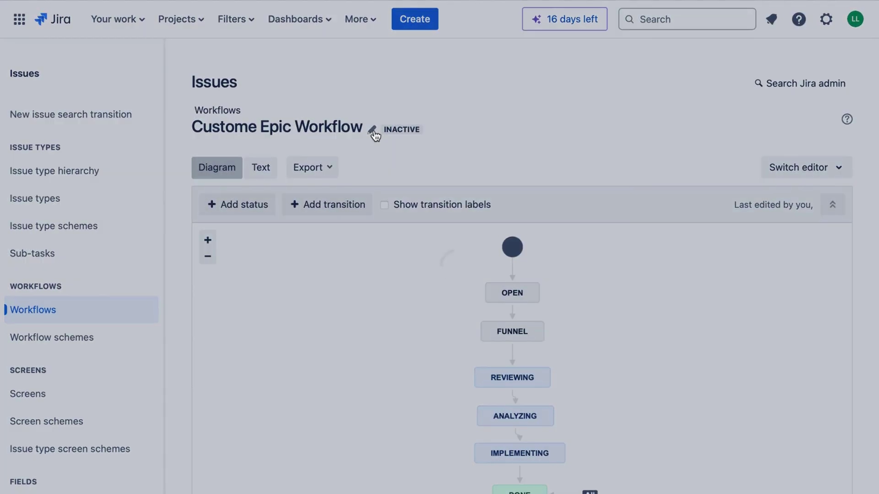
left_click(318, 225)
key("BackSpace")
left_click(524, 317)
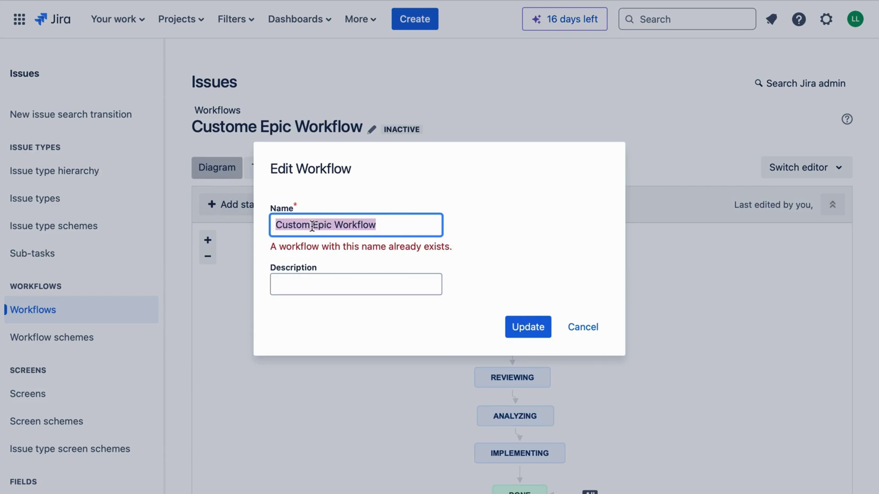
left_click(312, 225)
type("ized")
left_click(526, 318)
left_click(530, 328)
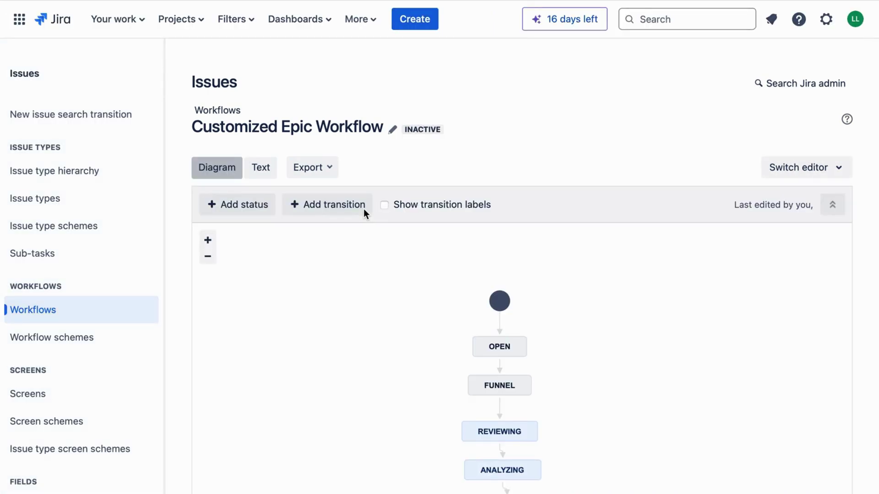
left_click(802, 164)
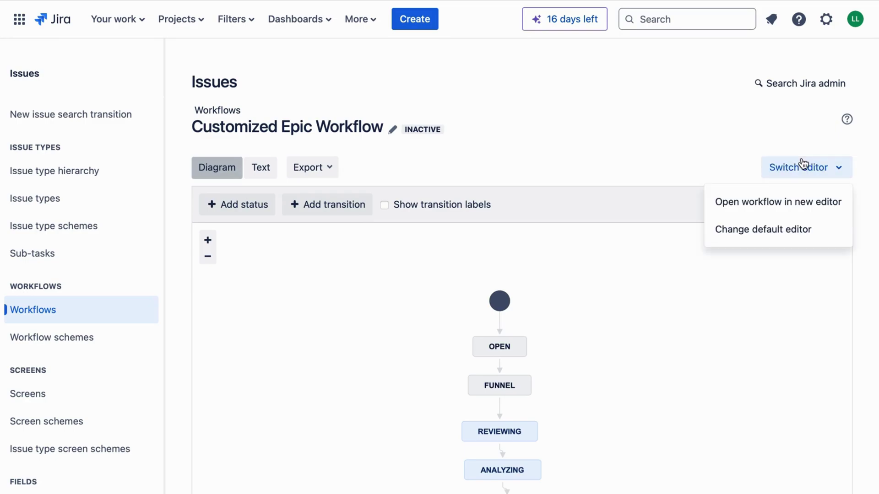
left_click(802, 164)
Find the Customized Epic Workflow among the inactive workflows and open it for editing.
left_click(43, 314)
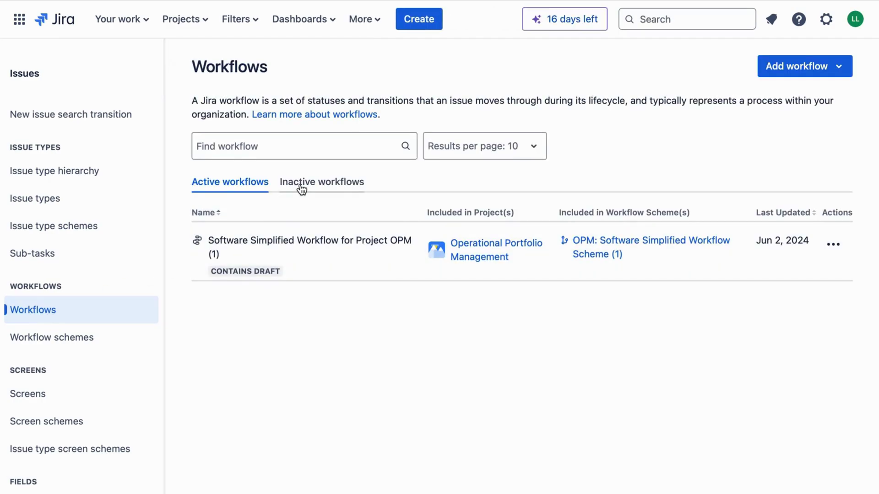
left_click(322, 183)
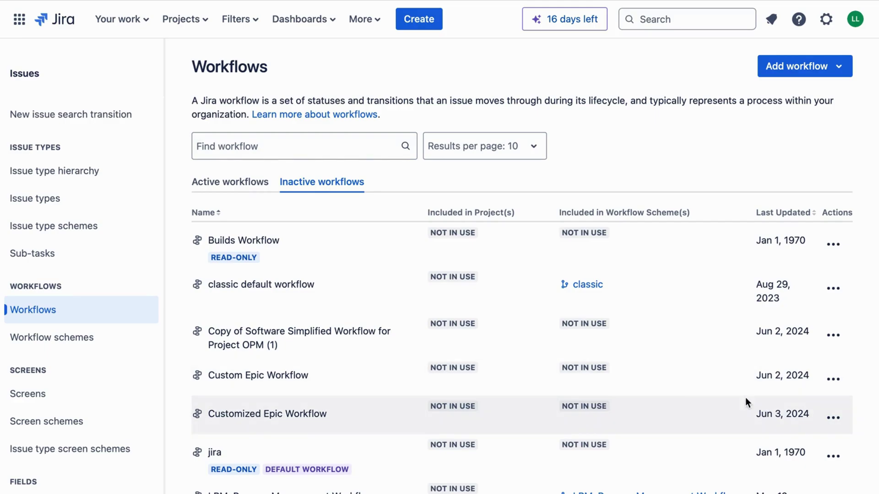
left_click(834, 419)
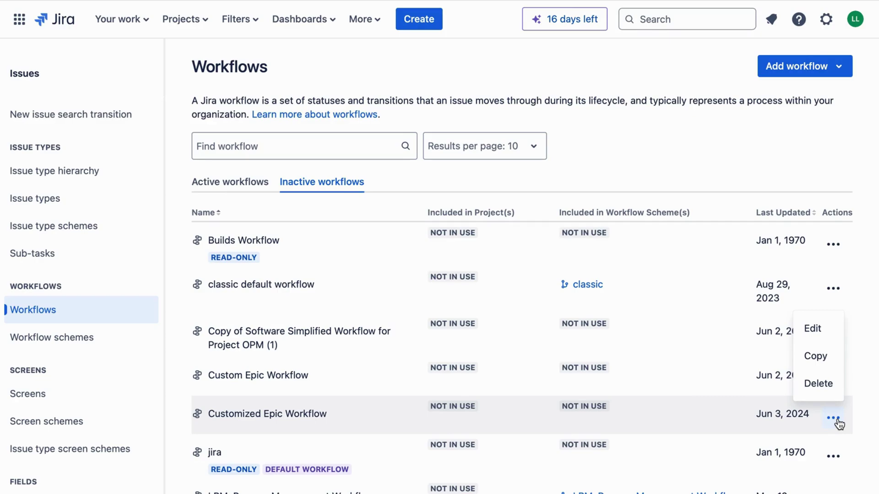
left_click(692, 422)
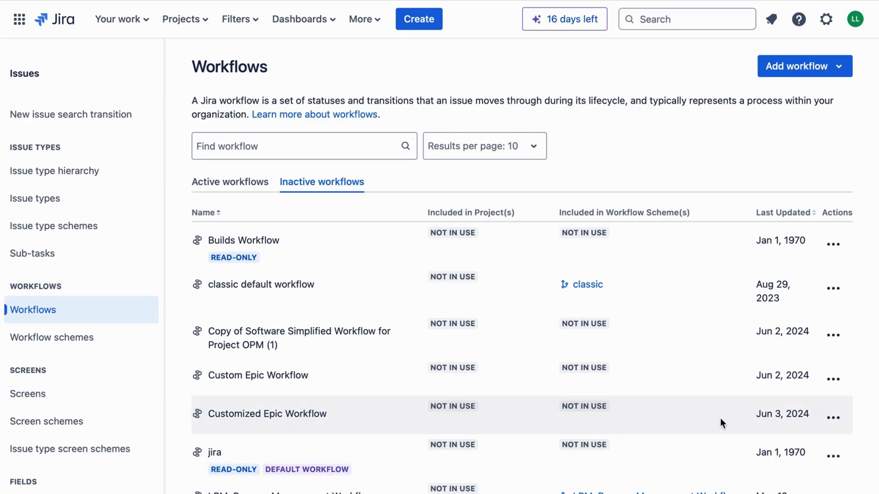
left_click(840, 420)
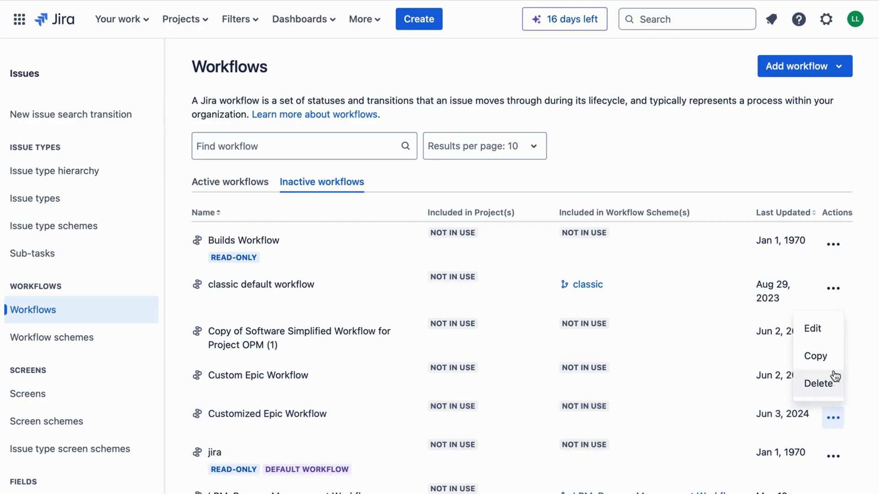
left_click(827, 330)
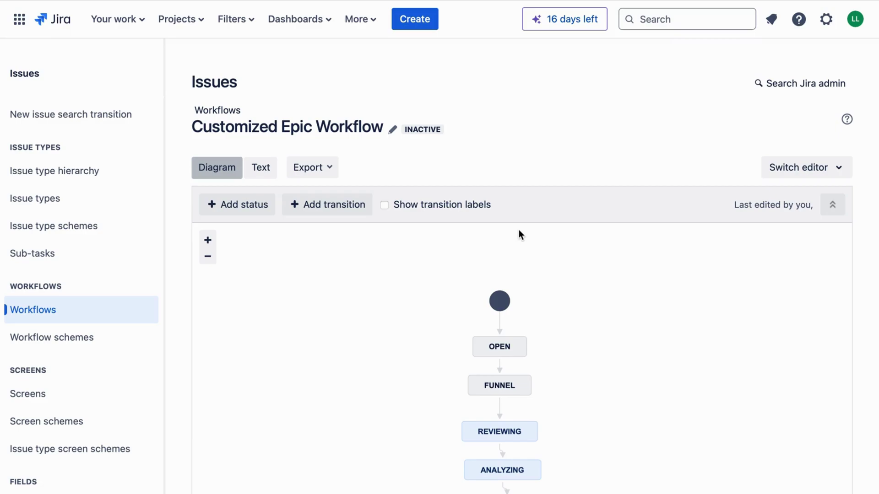
Open the workflow settings of the Operational Portfolio Management project.
left_click(204, 24)
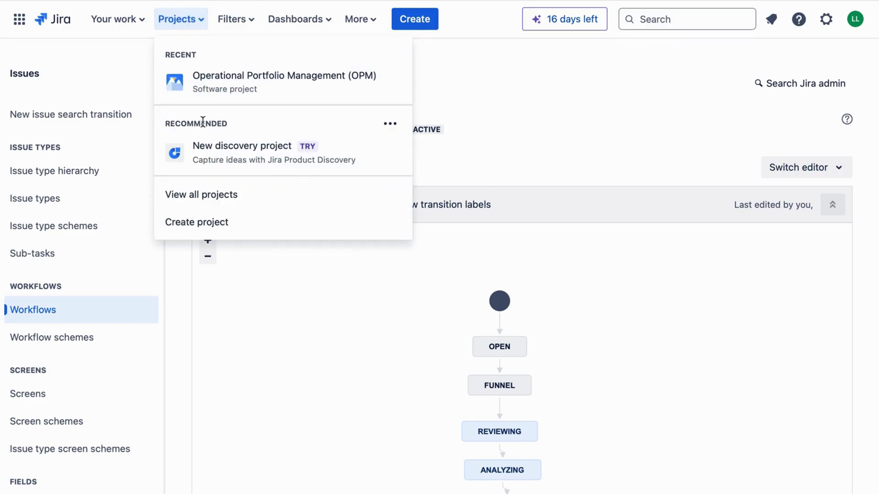
left_click(222, 94)
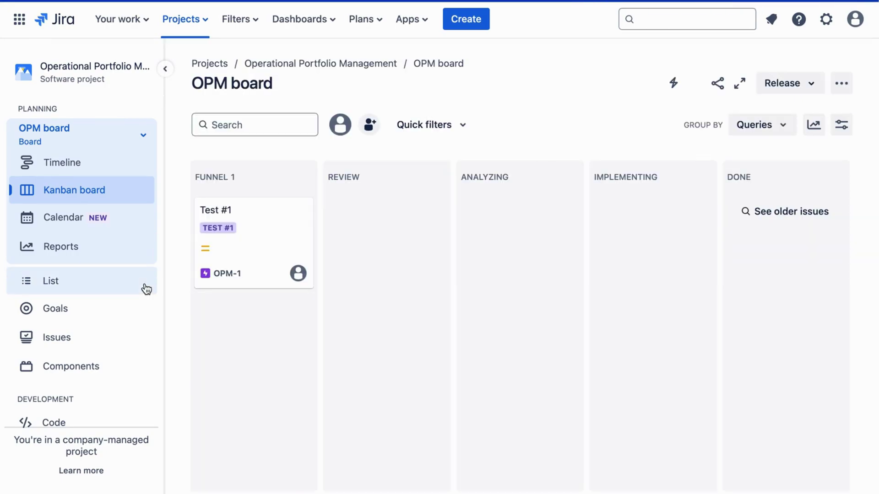
scroll(144, 284, "down", 3)
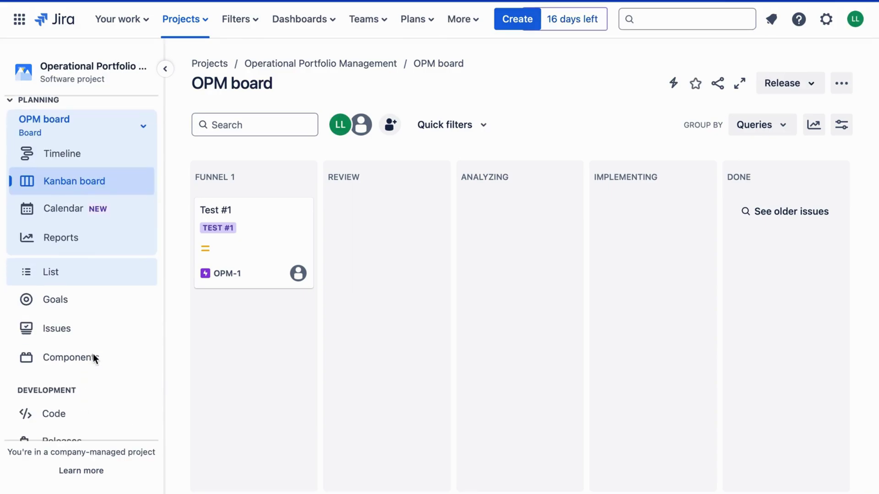
scroll(93, 353, "down", 3)
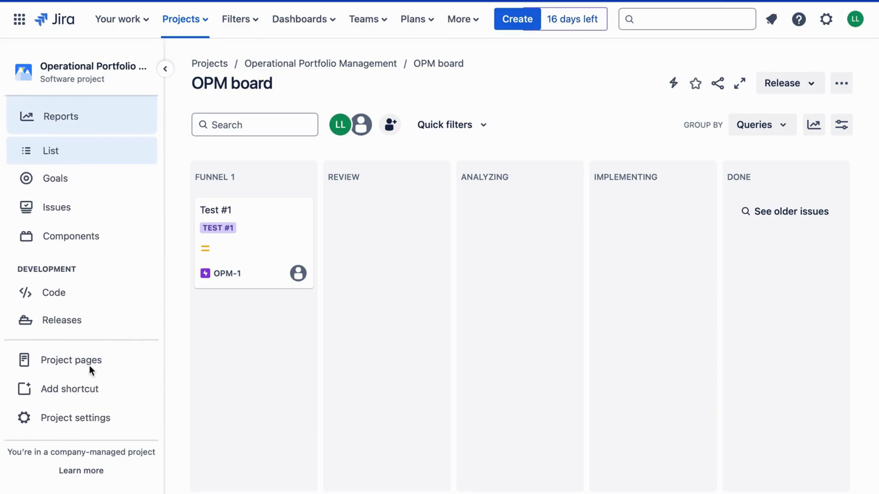
left_click(59, 424)
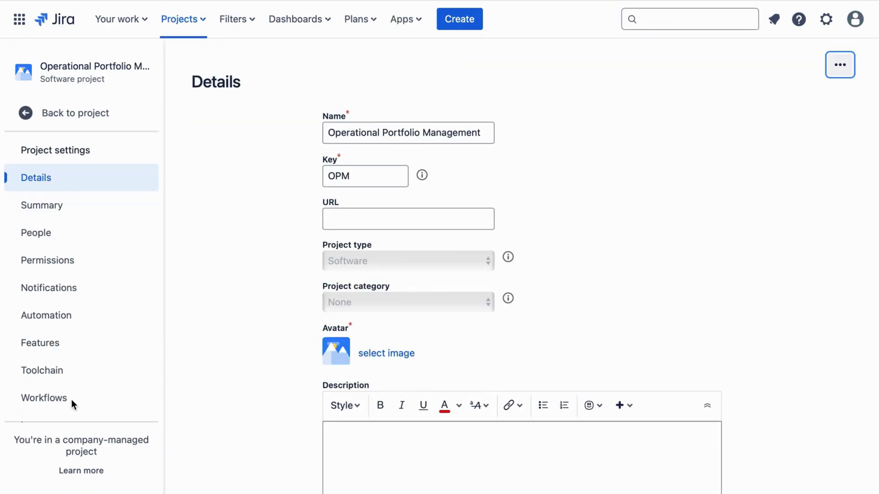
left_click(60, 401)
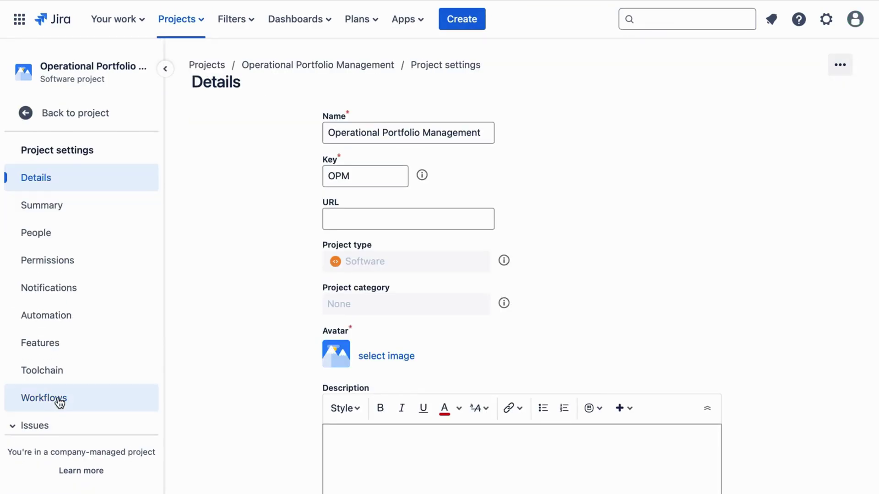
left_click(58, 397)
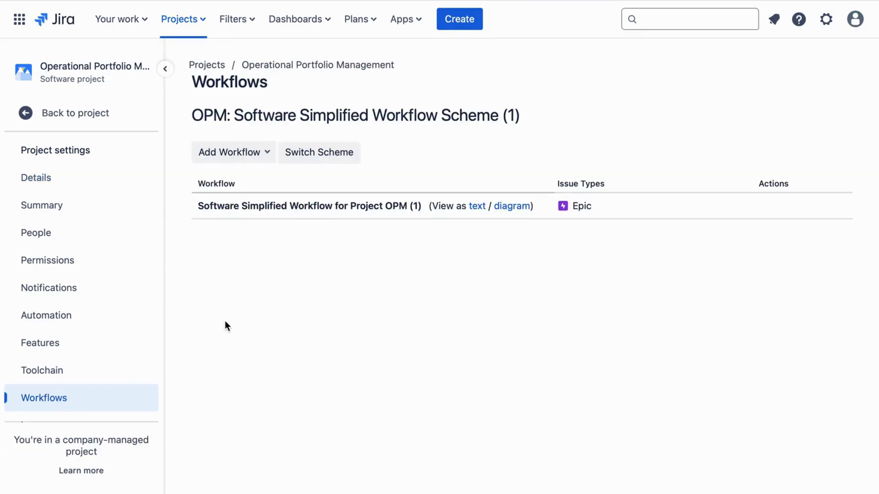
Add the existing Customized Epic Workflow to the project's workflow scheme and assign the Epic issue type to it.
left_click(241, 155)
left_click(239, 180)
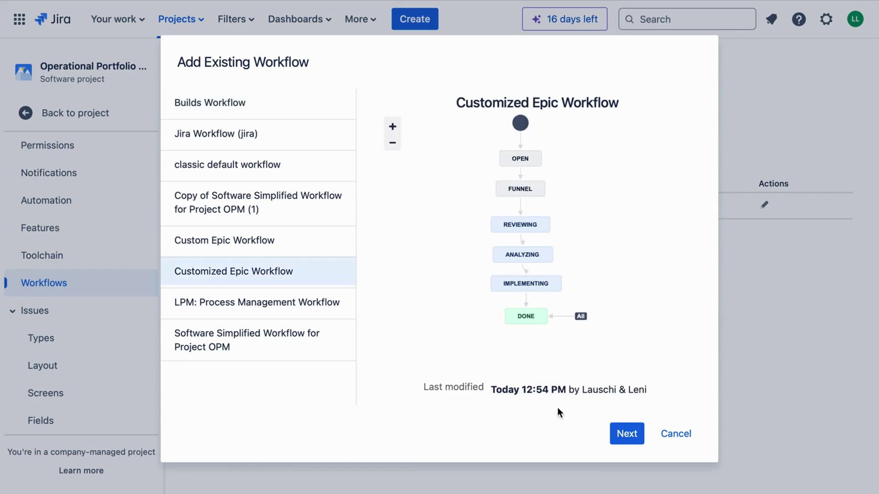
left_click(627, 434)
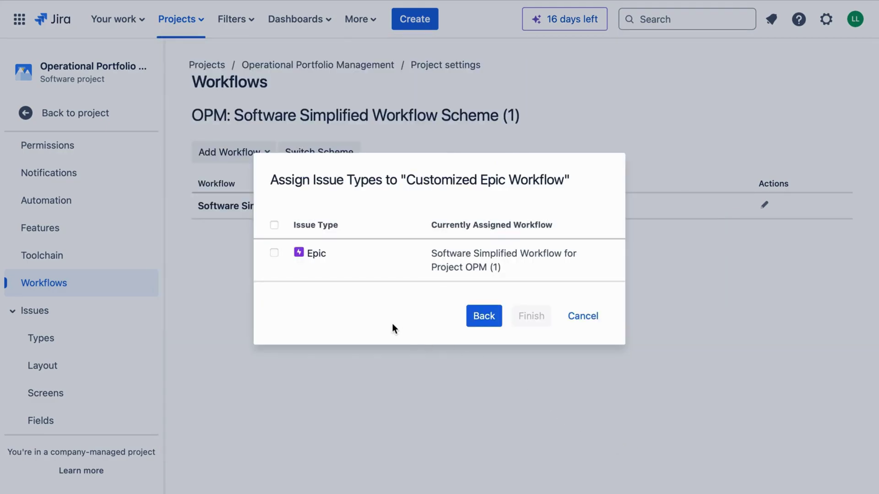
left_click(274, 253)
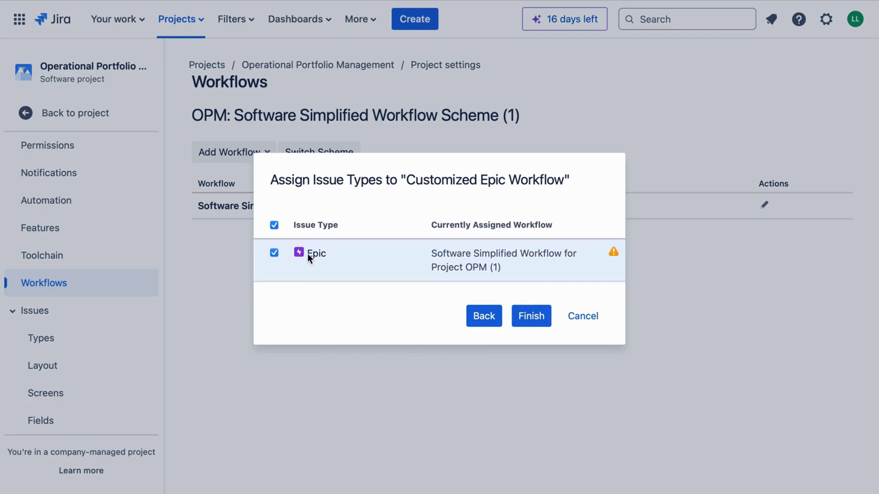
left_click(524, 316)
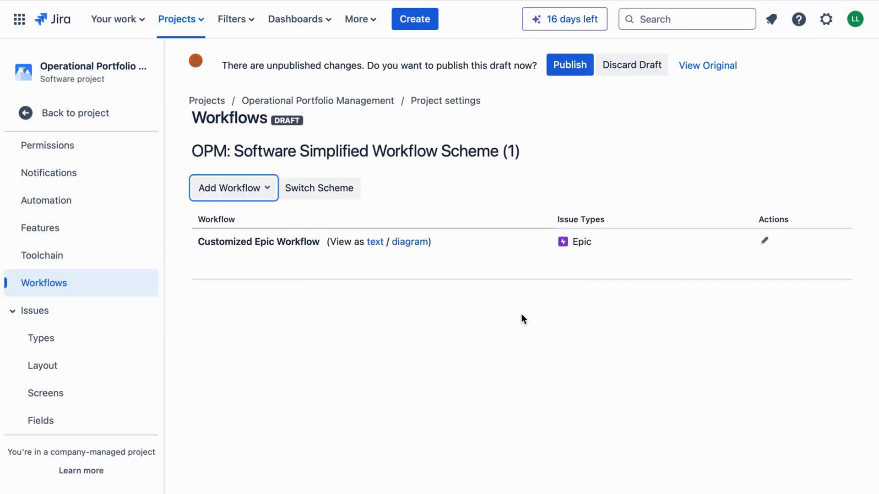